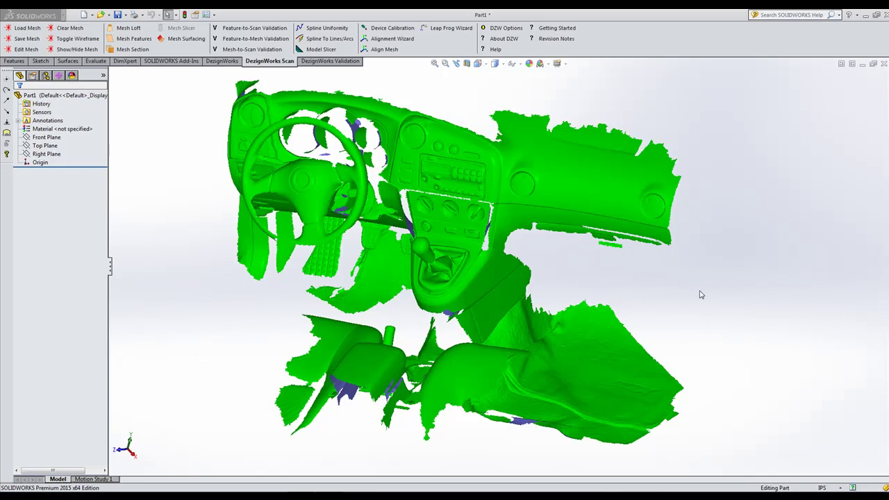
# - Open Mesh Features, brush-select the passenger-side dashboard panel between the two round vents, and extract one surface from it
pyautogui.moveTo(701, 292); pyautogui.dragTo(678, 282, button='middle')
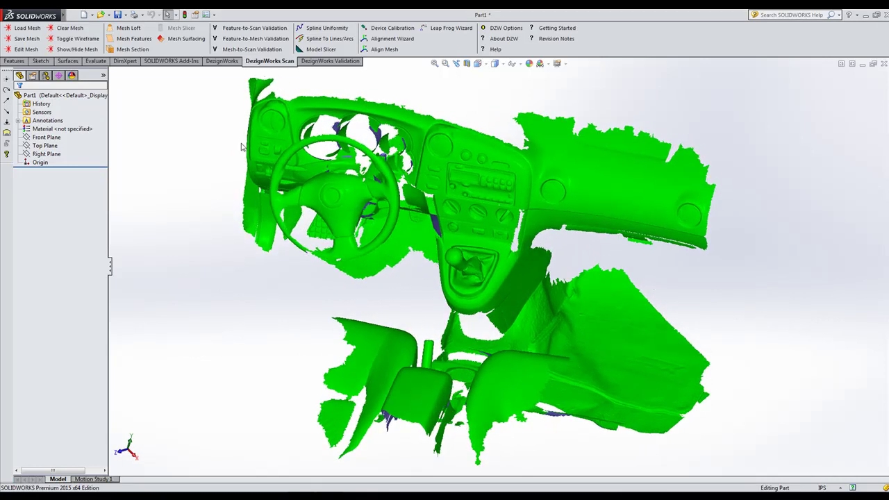
pyautogui.click(134, 39)
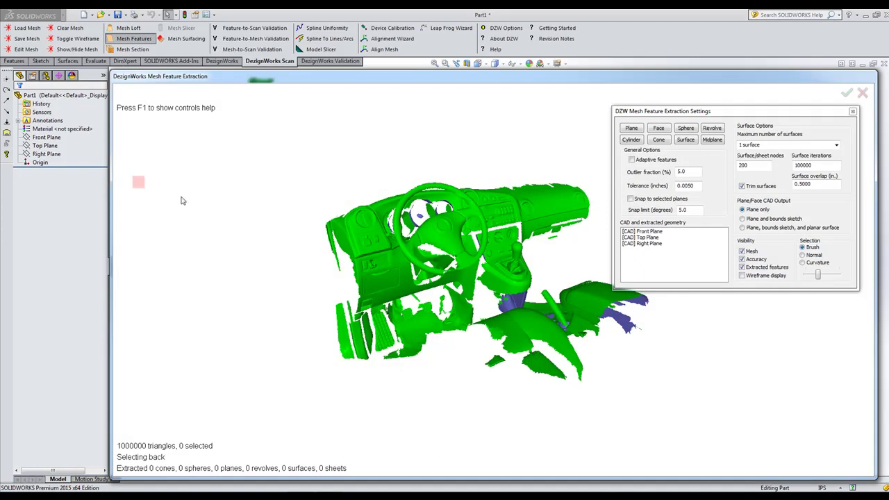
pyautogui.moveTo(439, 214); pyautogui.dragTo(513, 220, button='middle')
pyautogui.scroll(4, 512, 219)
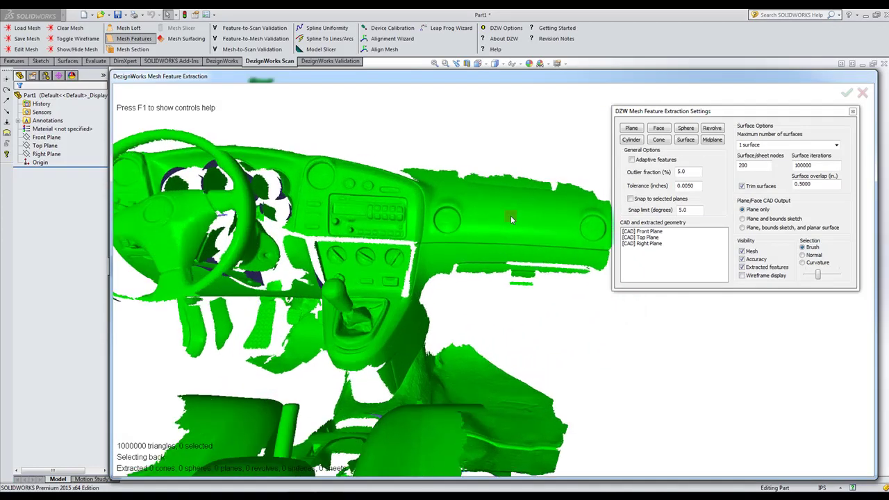
pyautogui.scroll(1, 510, 220)
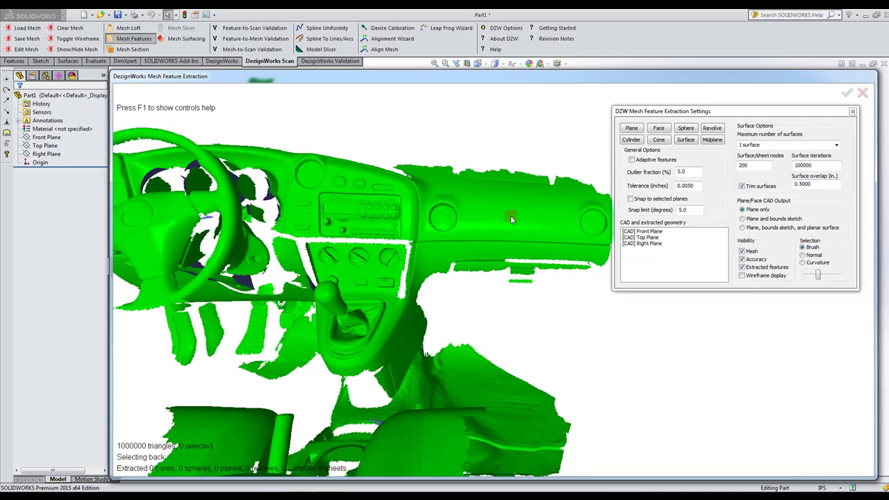
pyautogui.moveTo(511, 215); pyautogui.dragTo(488, 209, button='middle')
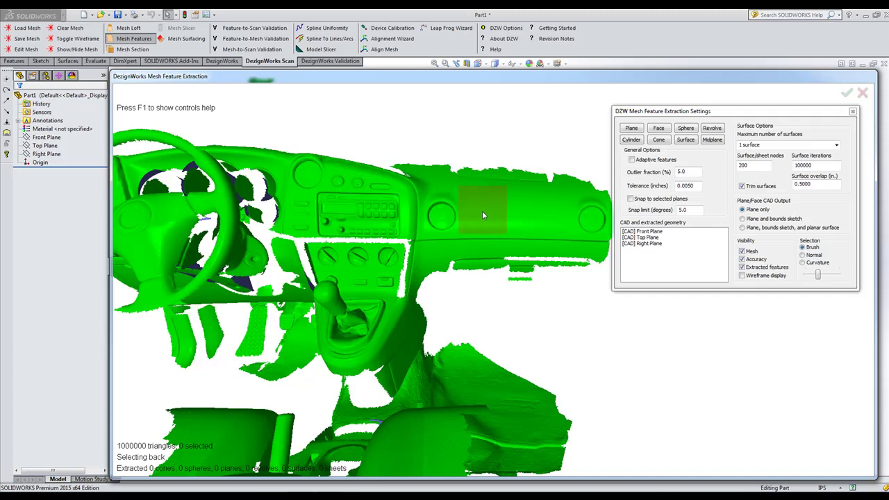
pyautogui.moveTo(482, 215)
pyautogui.mouseDown()
pyautogui.moveTo(553, 213)
pyautogui.moveTo(483, 207)
pyautogui.mouseUp()
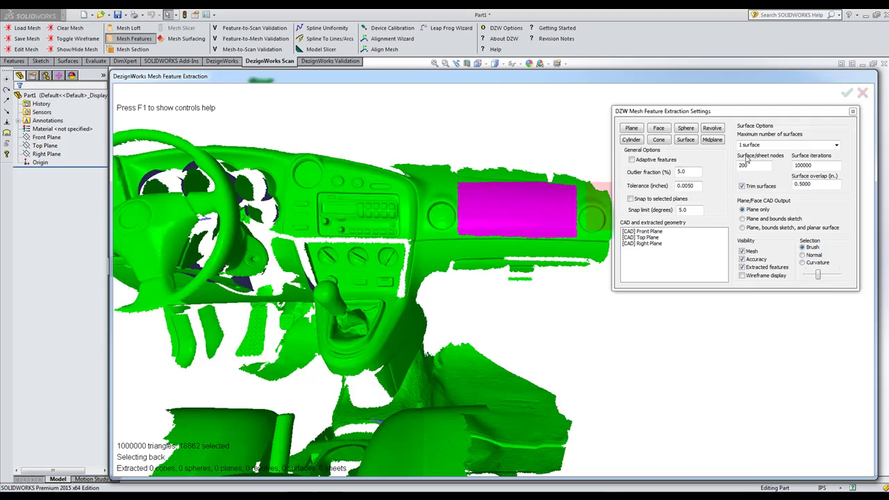
pyautogui.click(687, 140)
pyautogui.click(662, 341)
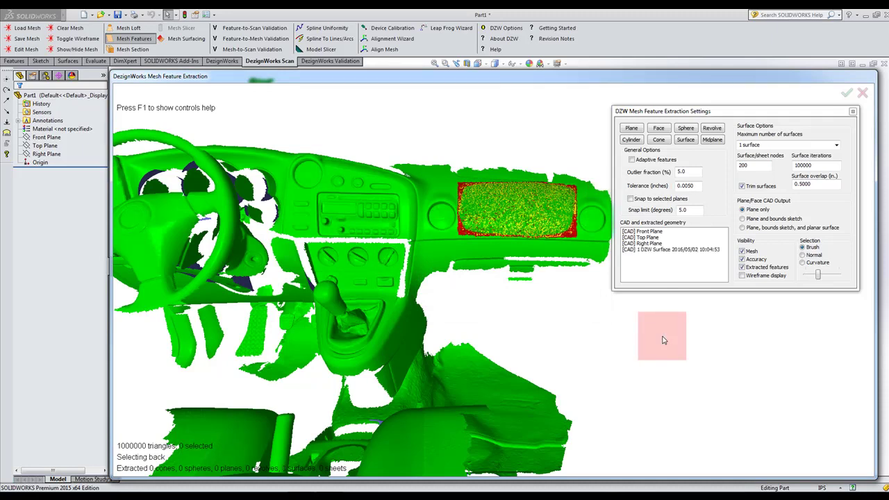
# - Brush-select a vertical strip from the centre console's side down onto the floor and extract one surface from it
pyautogui.moveTo(526, 236); pyautogui.dragTo(514, 222, button='middle')
pyautogui.scroll(8, 512, 221)
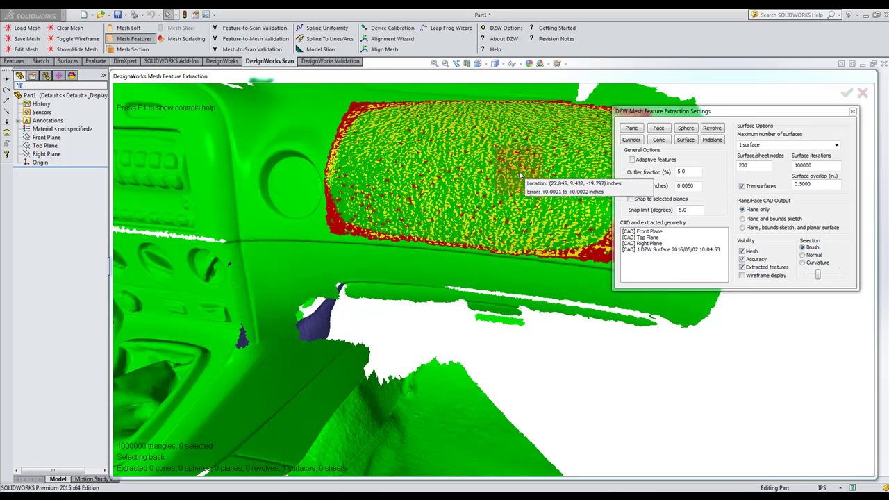
pyautogui.scroll(5, 496, 327)
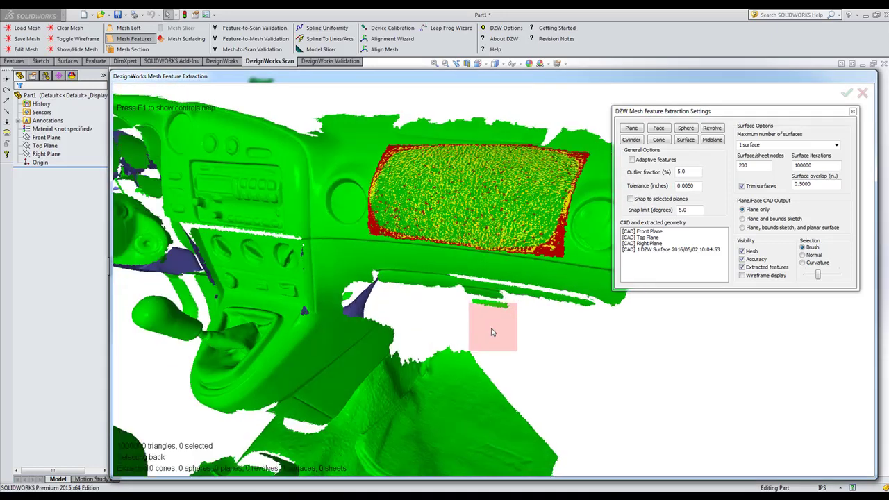
pyautogui.moveTo(459, 340)
pyautogui.mouseDown(button='middle')
pyautogui.moveTo(325, 334)
pyautogui.moveTo(313, 260)
pyautogui.mouseUp(button='middle')
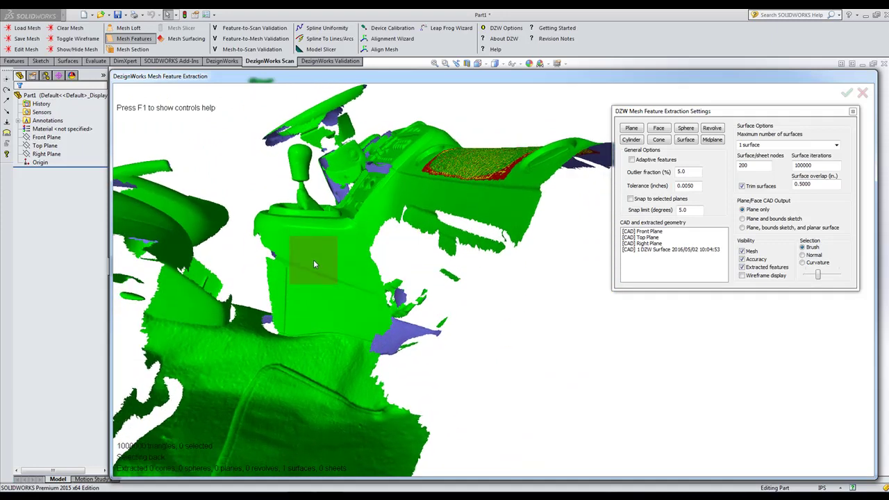
pyautogui.moveTo(313, 260)
pyautogui.mouseDown()
pyautogui.moveTo(310, 419)
pyautogui.moveTo(319, 416)
pyautogui.moveTo(333, 352)
pyautogui.moveTo(334, 254)
pyautogui.moveTo(334, 411)
pyautogui.moveTo(340, 290)
pyautogui.mouseUp()
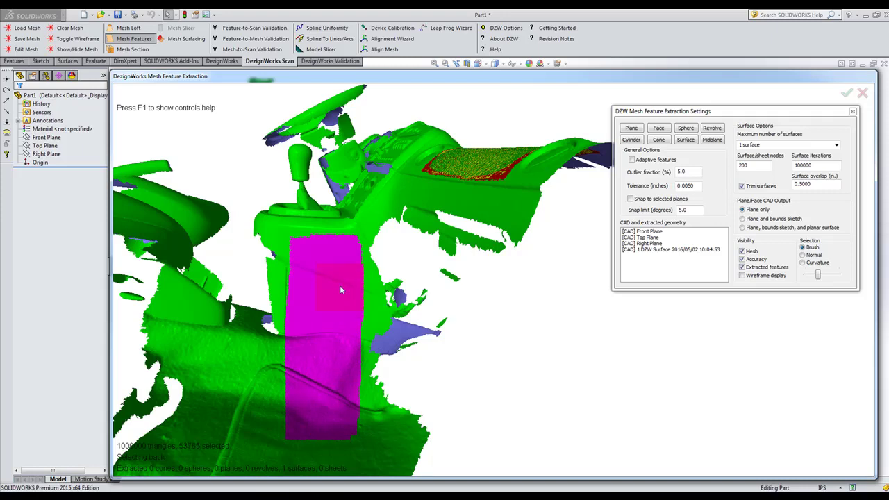
pyautogui.click(686, 140)
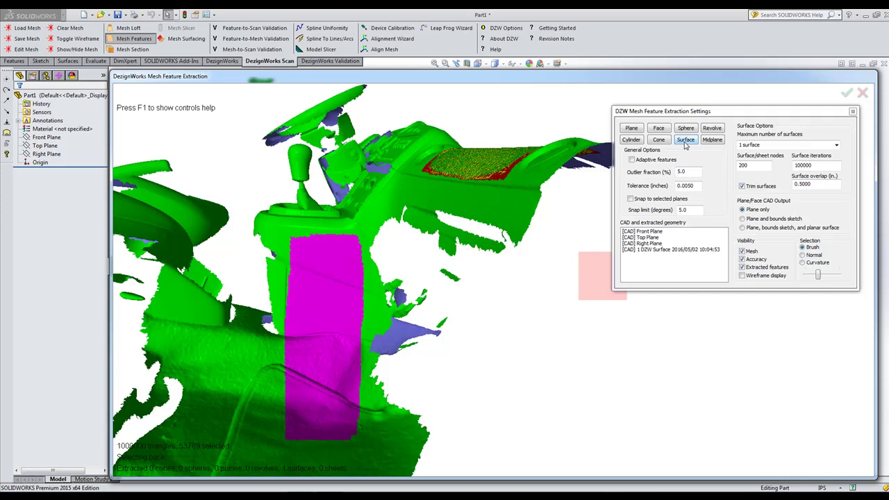
pyautogui.click(685, 140)
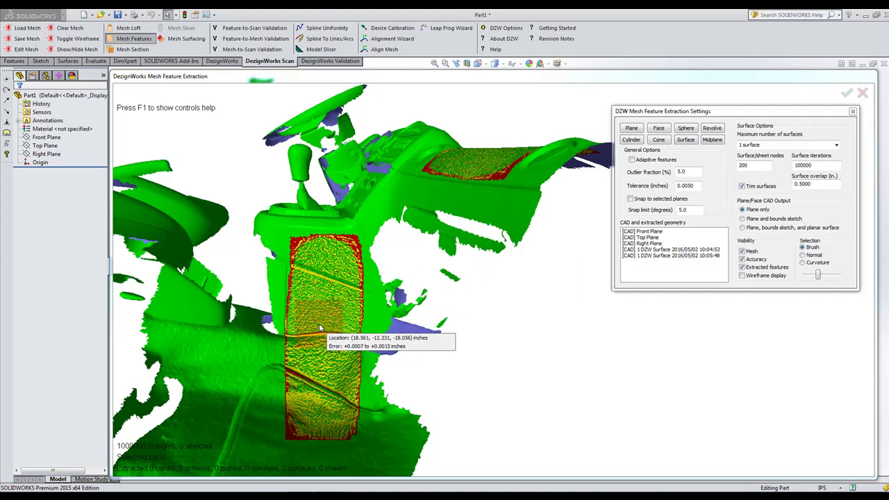
# - Select the flat face around the climate control knobs with the Normal selection mode and extract a plane from it
pyautogui.moveTo(321, 325); pyautogui.dragTo(305, 227, button='middle')
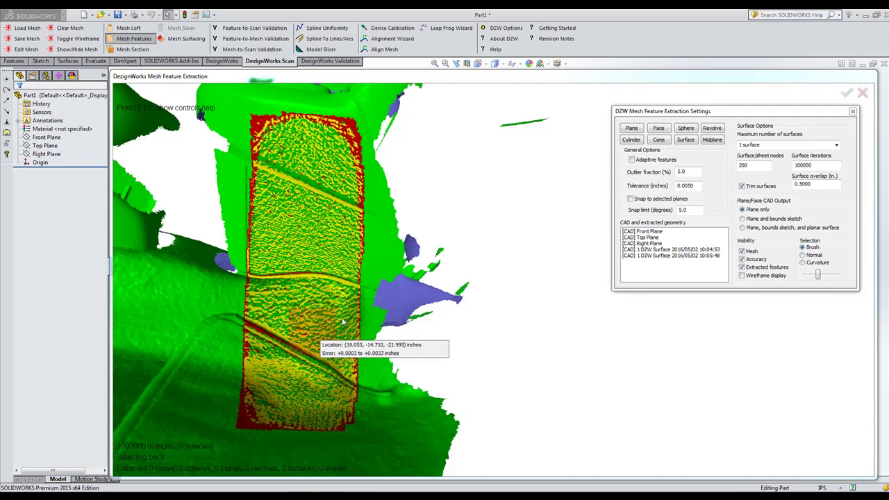
pyautogui.click(547, 349)
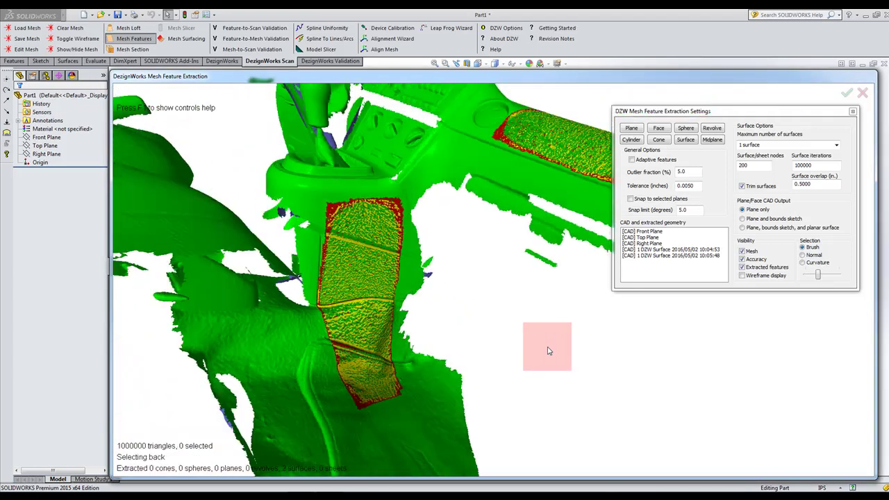
pyautogui.moveTo(545, 348)
pyautogui.mouseDown()
pyautogui.moveTo(536, 333)
pyautogui.moveTo(540, 302)
pyautogui.mouseUp()
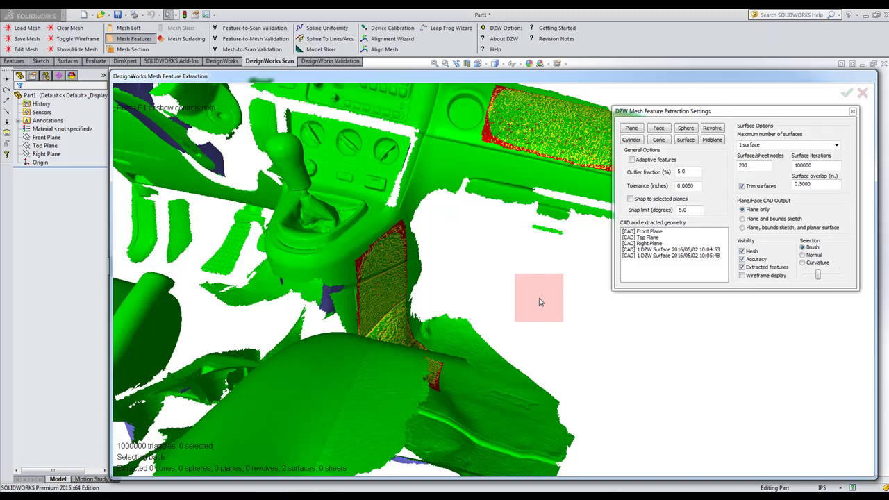
pyautogui.moveTo(540, 299); pyautogui.dragTo(524, 161, button='middle')
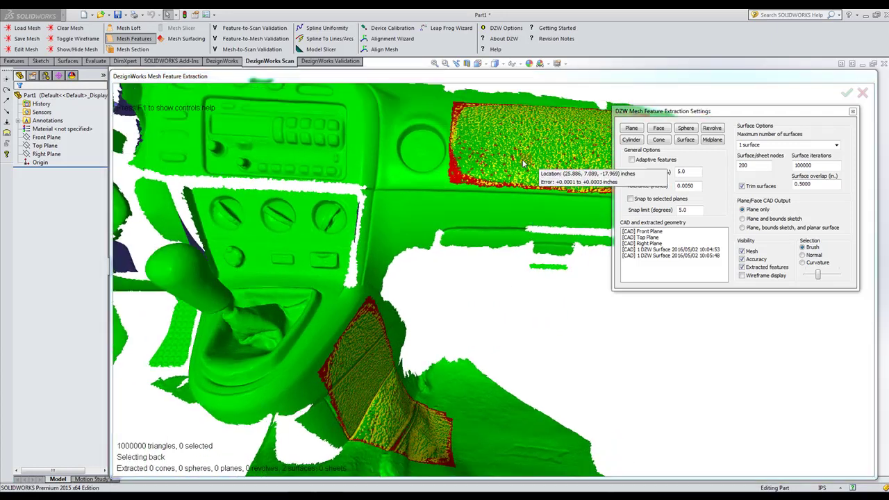
pyautogui.scroll(2, 367, 225)
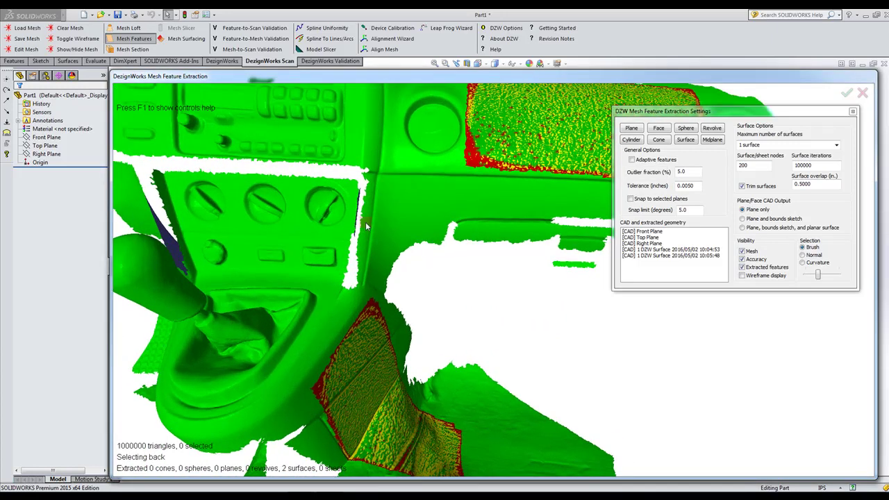
pyautogui.scroll(5, 256, 225)
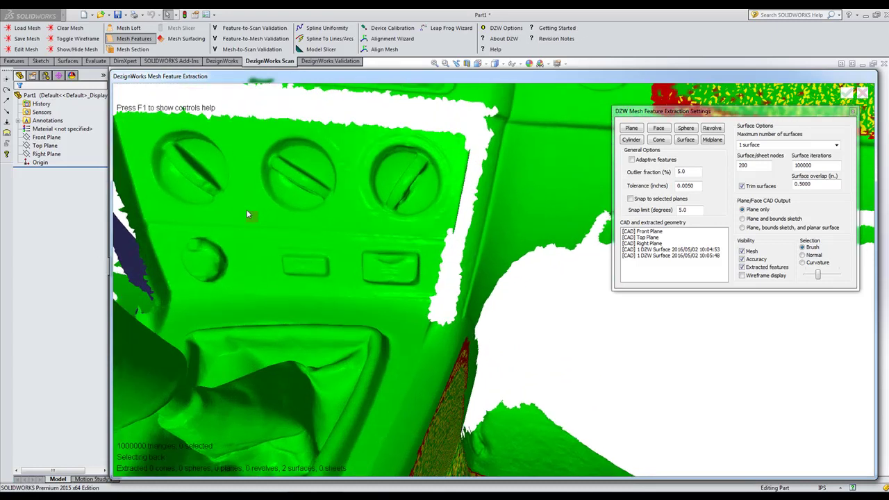
pyautogui.click(245, 213)
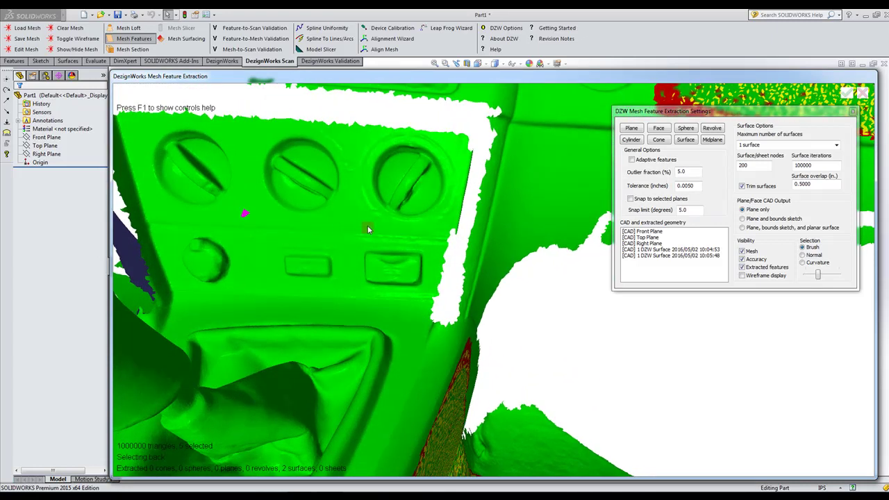
pyautogui.click(342, 218)
pyautogui.click(804, 256)
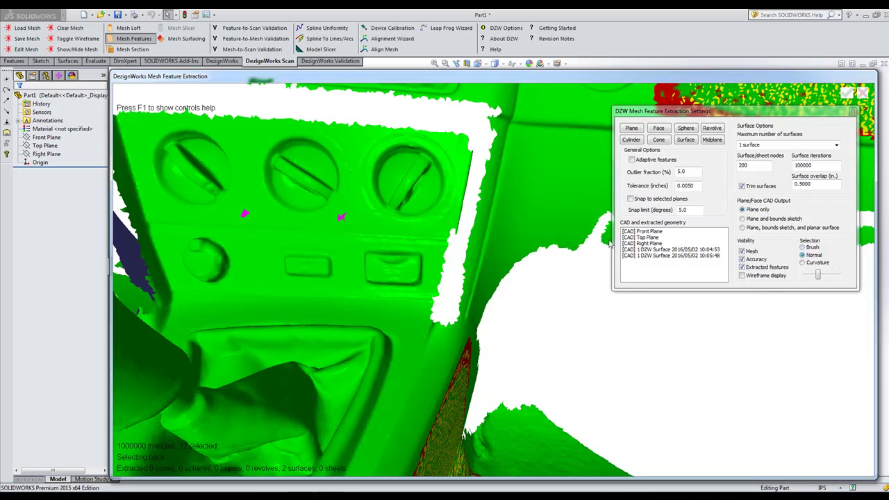
pyautogui.click(245, 199)
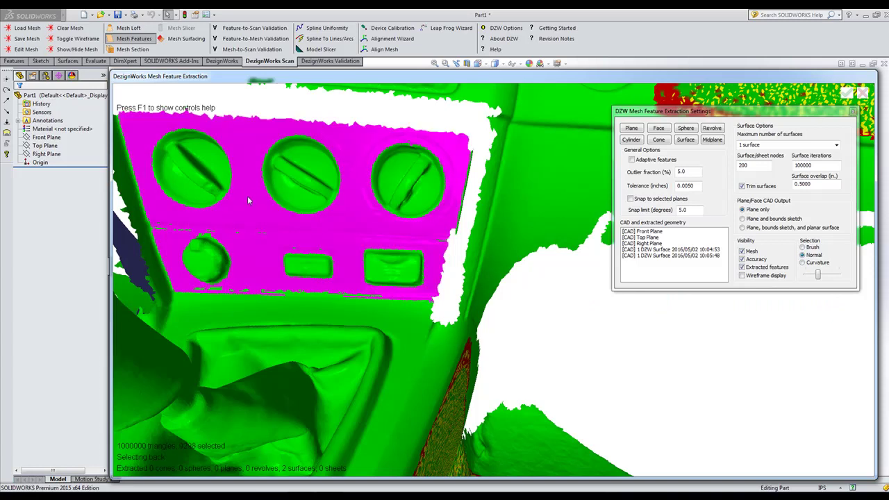
pyautogui.click(637, 127)
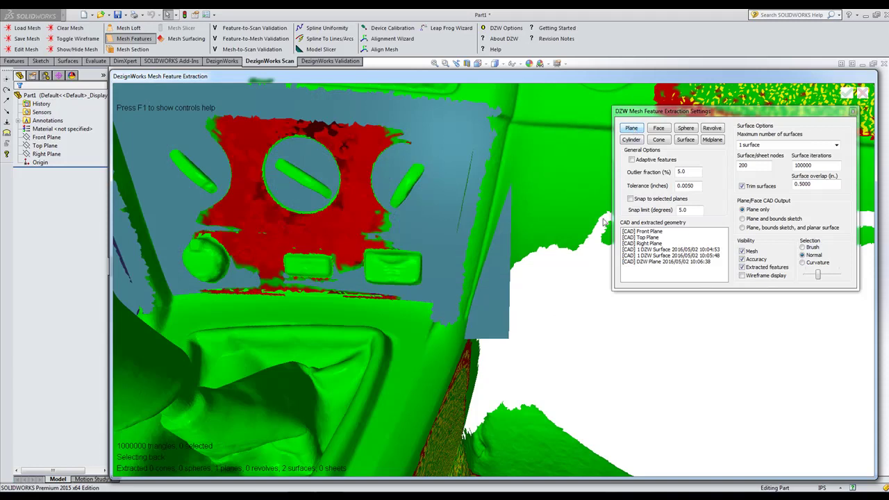
# - Hide the extracted features so only the mesh and accuracy colours show on the console's side
pyautogui.scroll(-8, 602, 228)
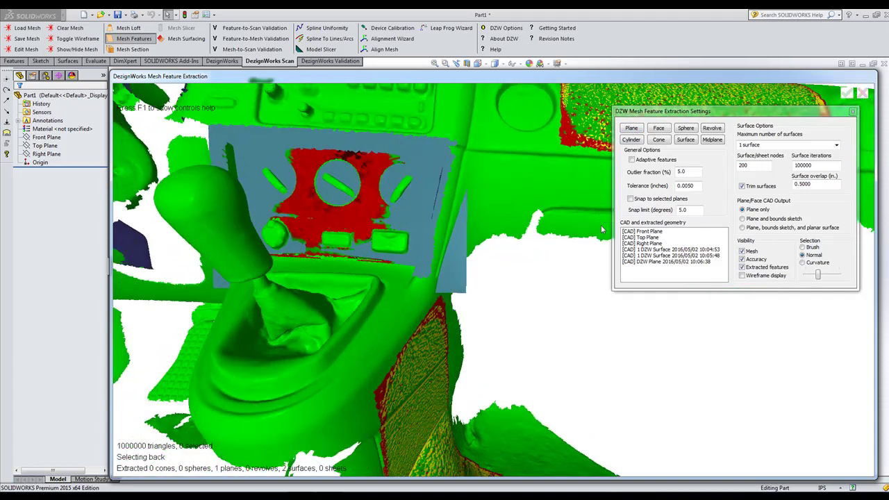
pyautogui.moveTo(603, 230); pyautogui.dragTo(397, 345, button='middle')
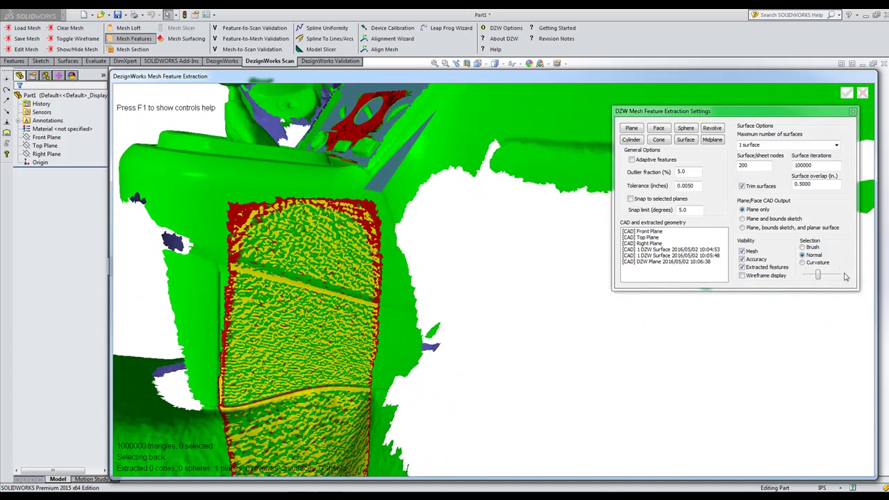
pyautogui.click(742, 268)
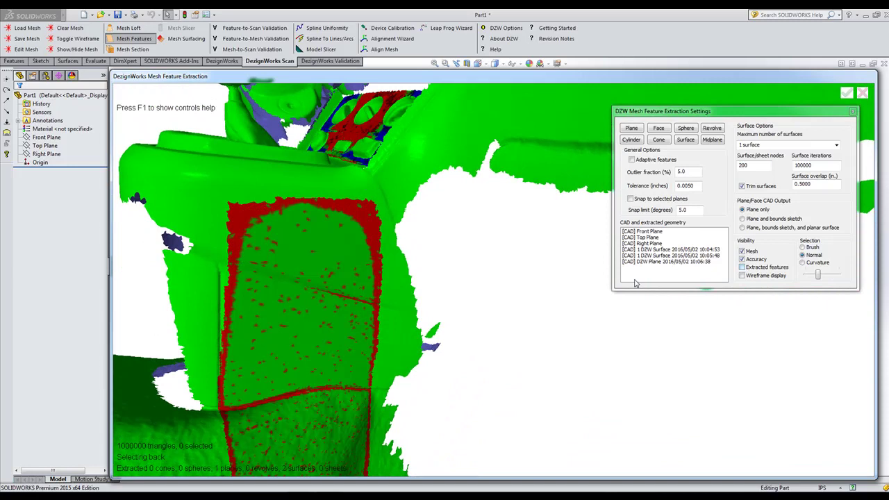
pyautogui.moveTo(570, 280); pyautogui.dragTo(484, 308, button='middle')
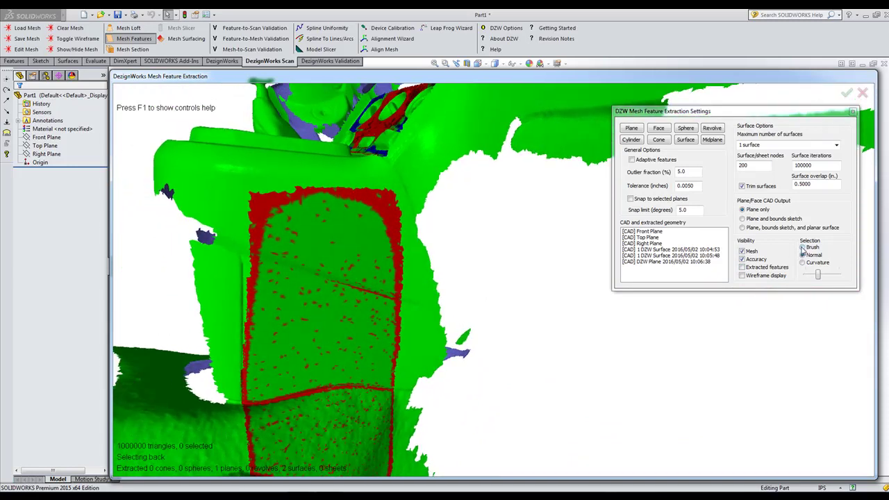
# - Brush-select small patches on the console side beside both edges of the extracted strip and extract a plane from them
pyautogui.click(802, 248)
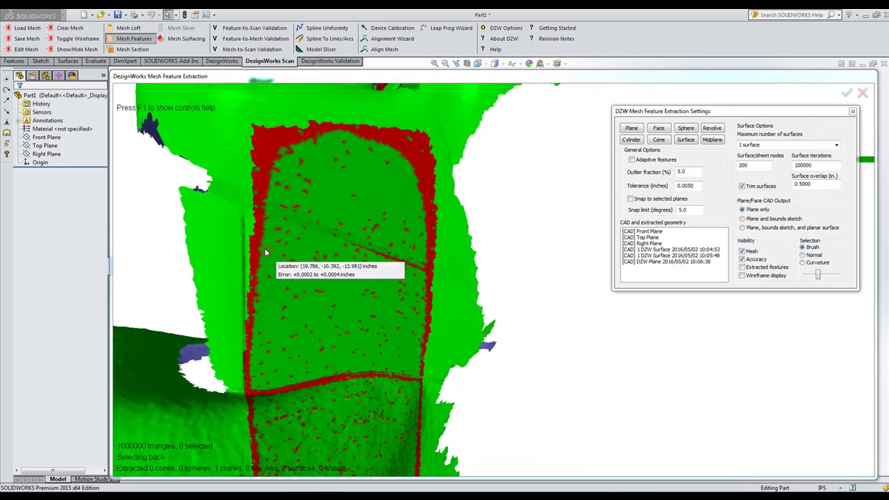
pyautogui.moveTo(266, 251); pyautogui.dragTo(247, 224, button='middle')
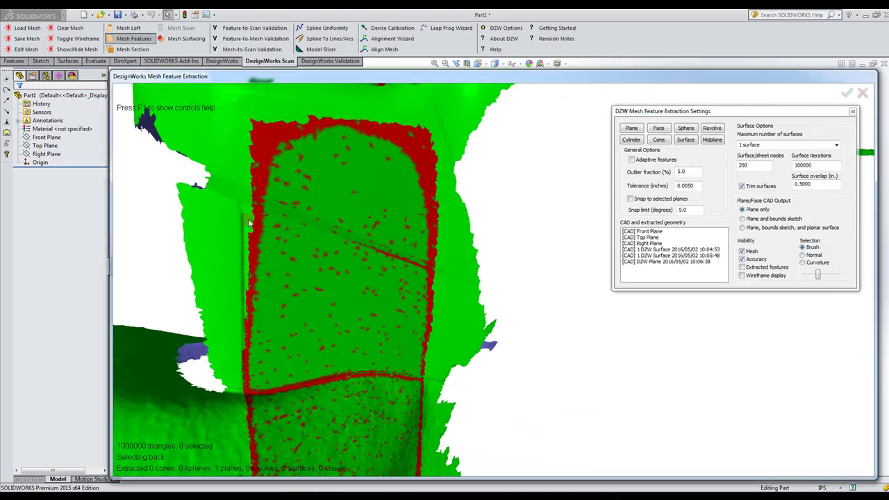
pyautogui.click(444, 354)
pyautogui.click(449, 306)
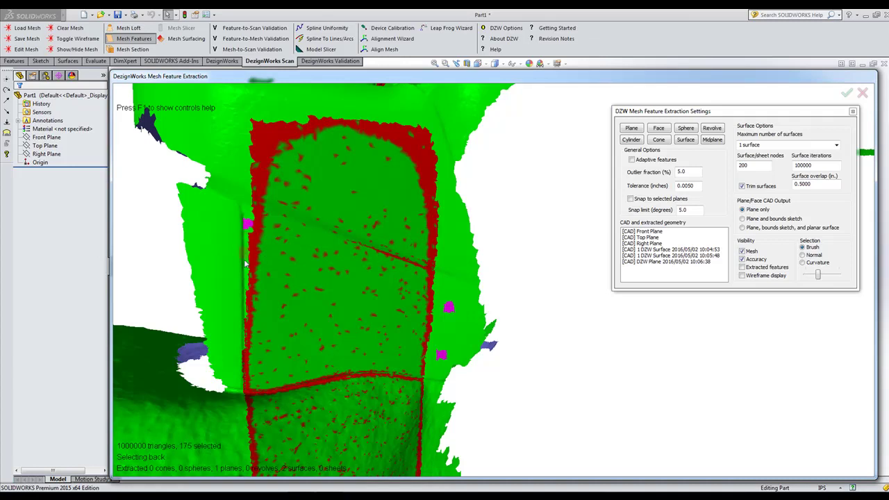
pyautogui.moveTo(255, 286); pyautogui.dragTo(413, 304, button='middle')
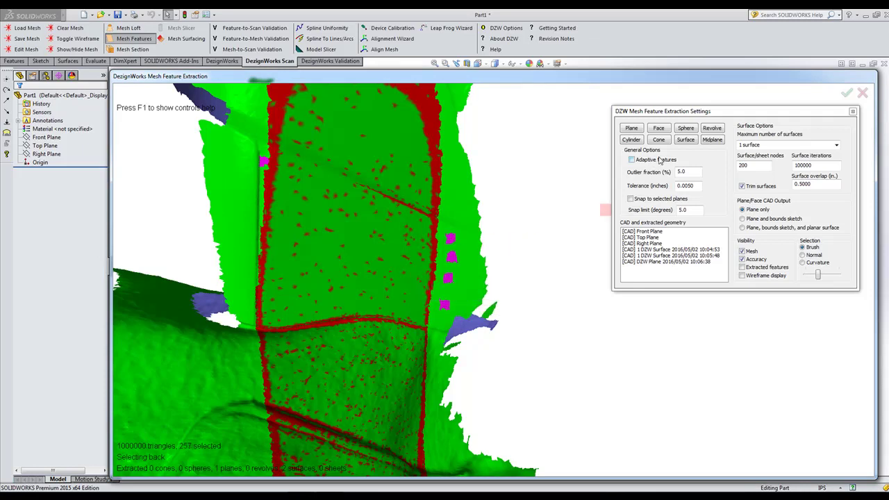
pyautogui.click(636, 132)
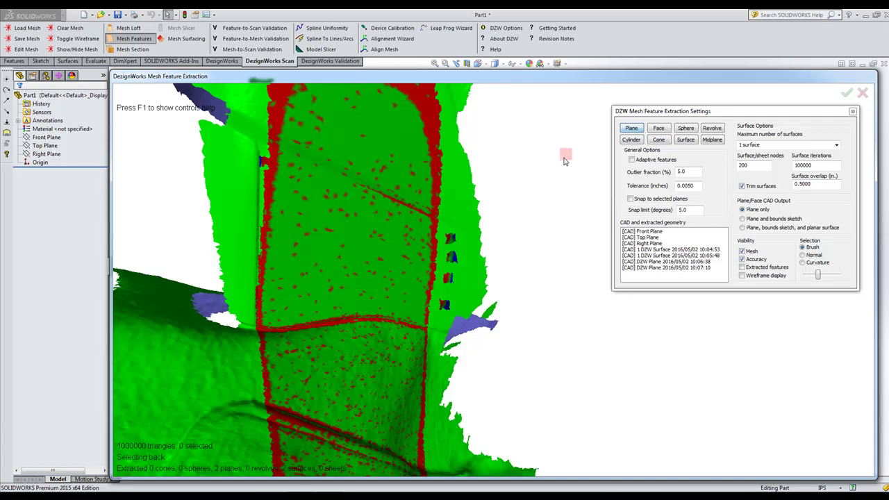
# - Show the extracted features again and review the surfaces and planes across the dashboard and console
pyautogui.click(742, 268)
pyautogui.press('Up')
pyautogui.press('Up')
pyautogui.press('Up')
pyautogui.press('Up')
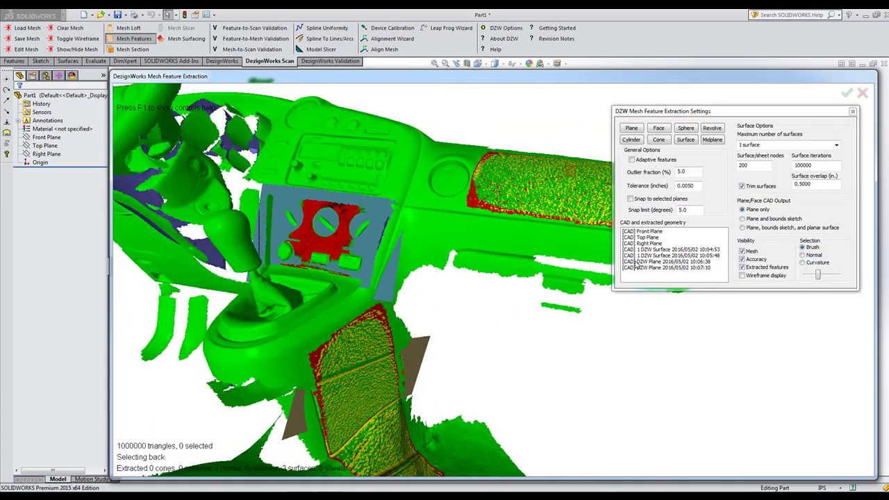
pyautogui.moveTo(588, 242)
pyautogui.press('Up')
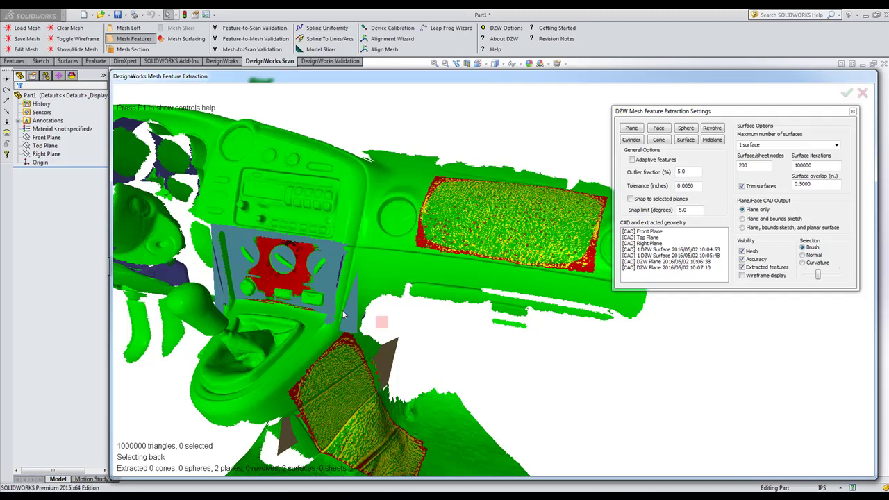
pyautogui.press('Up')
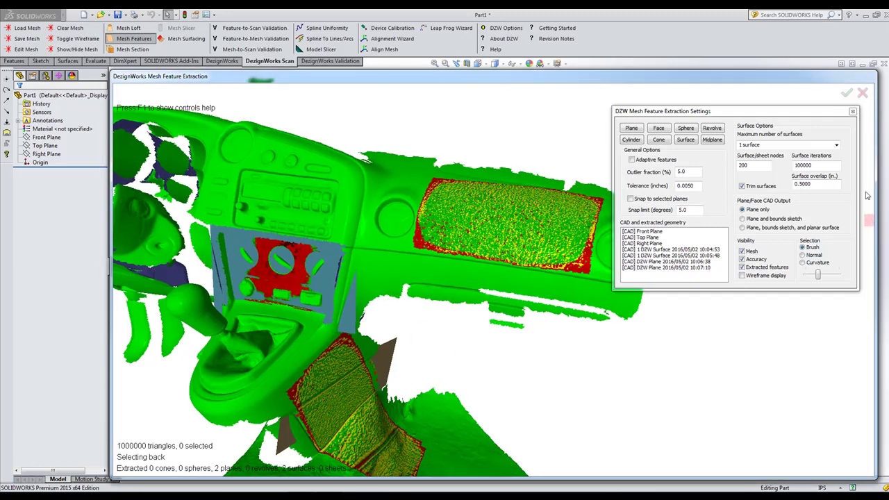
# - Accept the mesh feature extraction into the part and hide the scan mesh, leaving only the extracted planes and surfaces
pyautogui.click(846, 94)
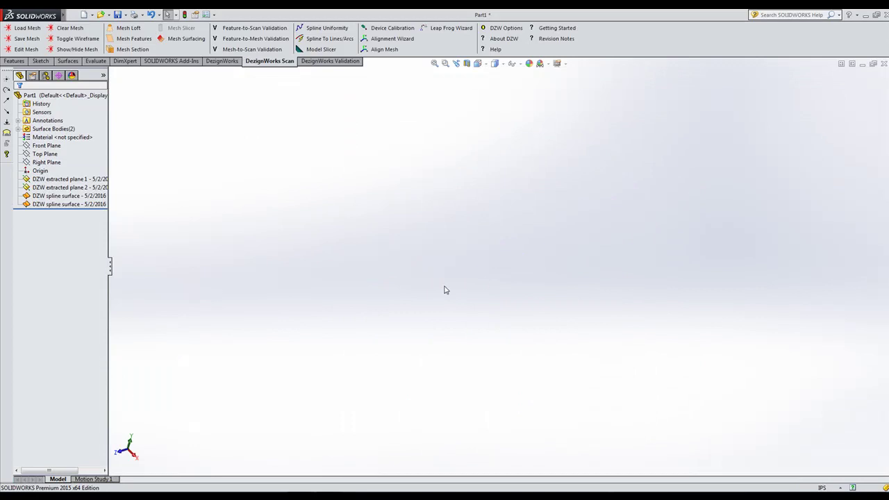
pyautogui.scroll(6, 445, 289)
pyautogui.scroll(-3, 470, 274)
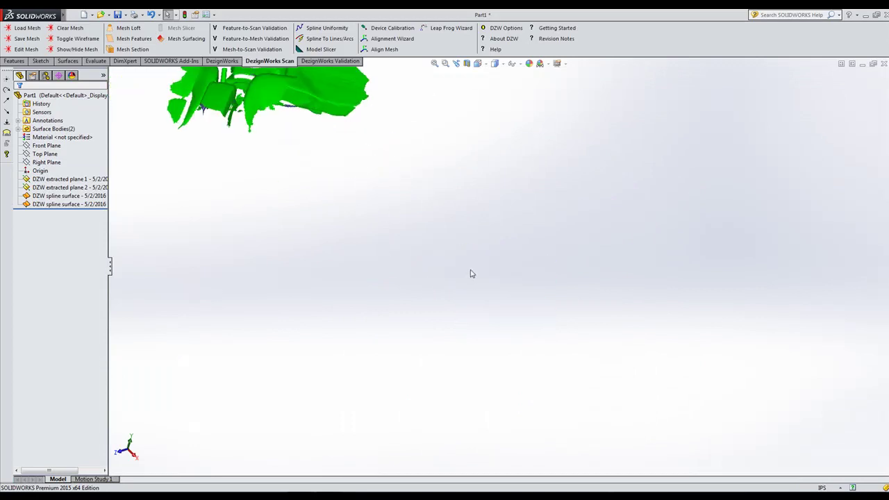
pyautogui.scroll(4, 471, 274)
pyautogui.scroll(-7, 400, 152)
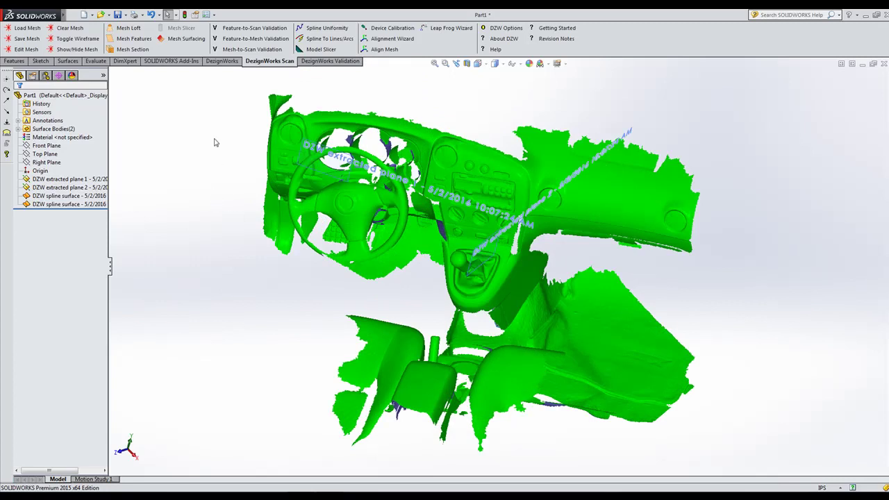
pyautogui.click(77, 48)
pyautogui.scroll(-2, 539, 281)
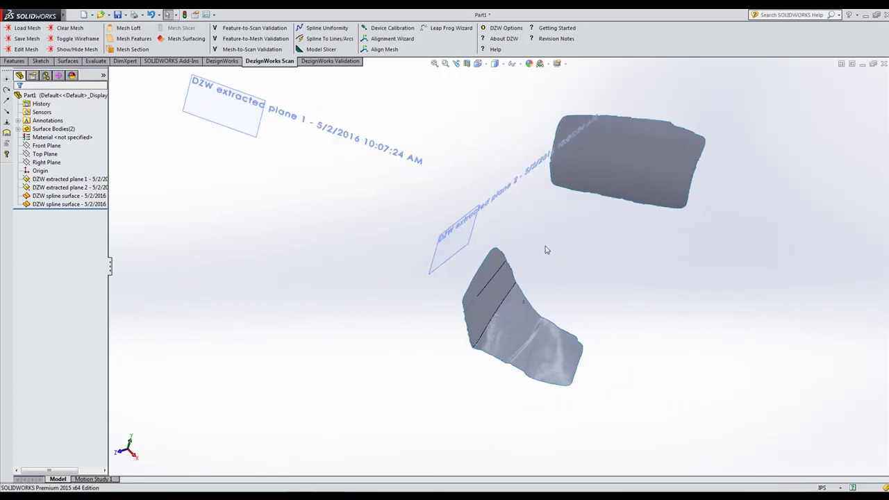
pyautogui.moveTo(546, 250); pyautogui.dragTo(477, 198, button='middle')
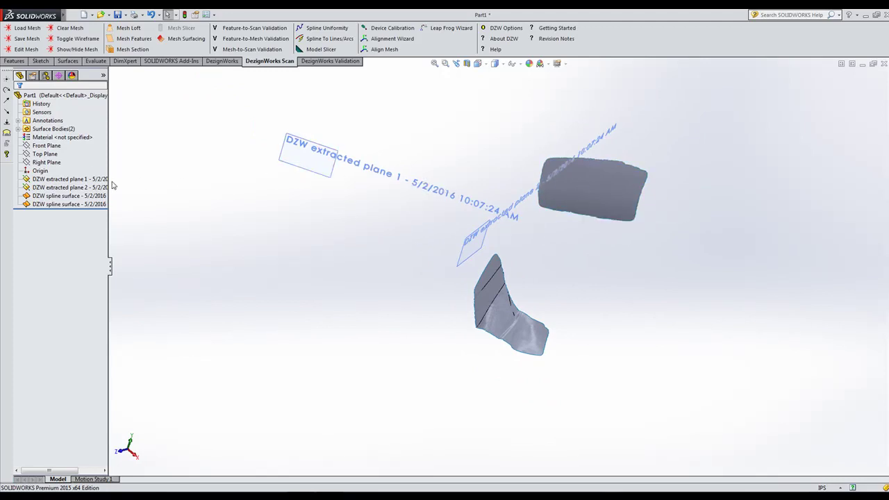
# - Move the displayed outline of extracted plane 1 over to the dashboard spline surface
pyautogui.moveTo(336, 168); pyautogui.dragTo(608, 196)
pyautogui.moveTo(608, 269); pyautogui.dragTo(524, 264, button='middle')
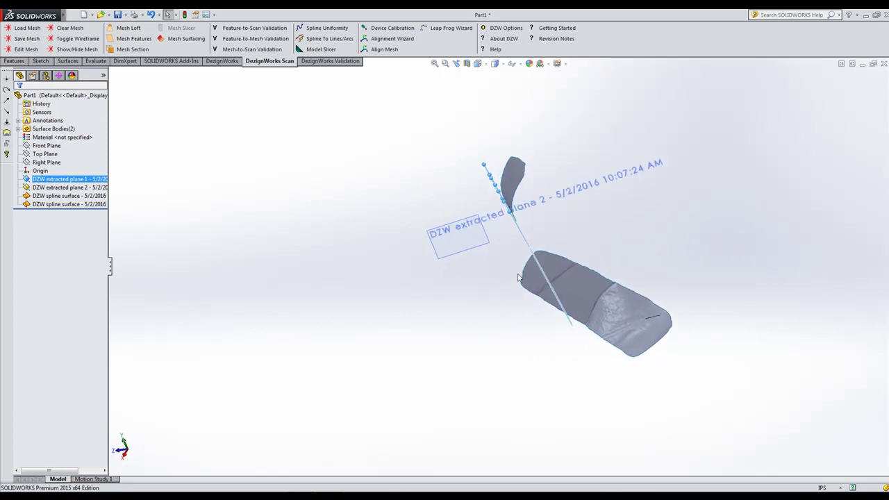
pyautogui.click(511, 281)
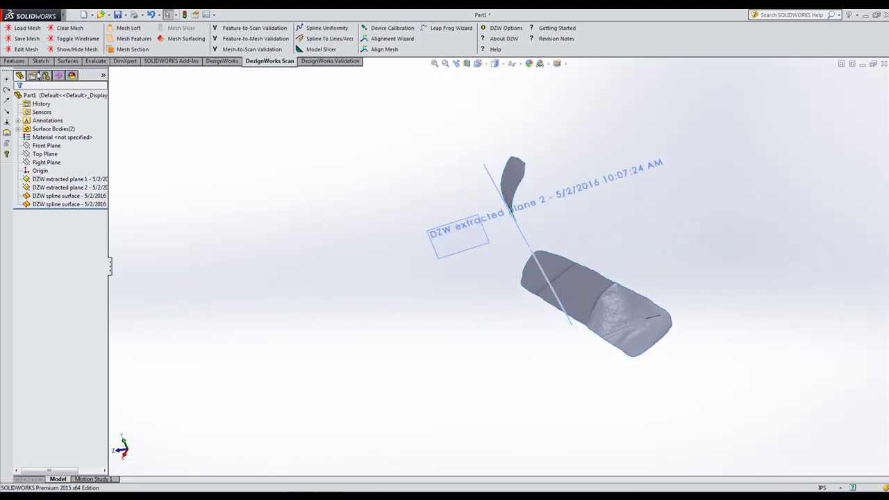
# - Create a reference plane offset 2.00 in from extracted plane 1, on the side away from the dashboard surface
pyautogui.click(14, 61)
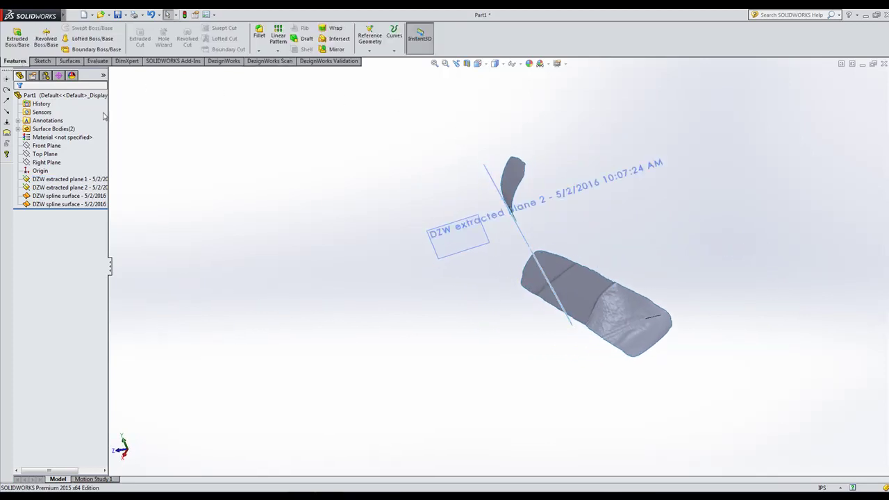
pyautogui.click(369, 50)
pyautogui.click(377, 59)
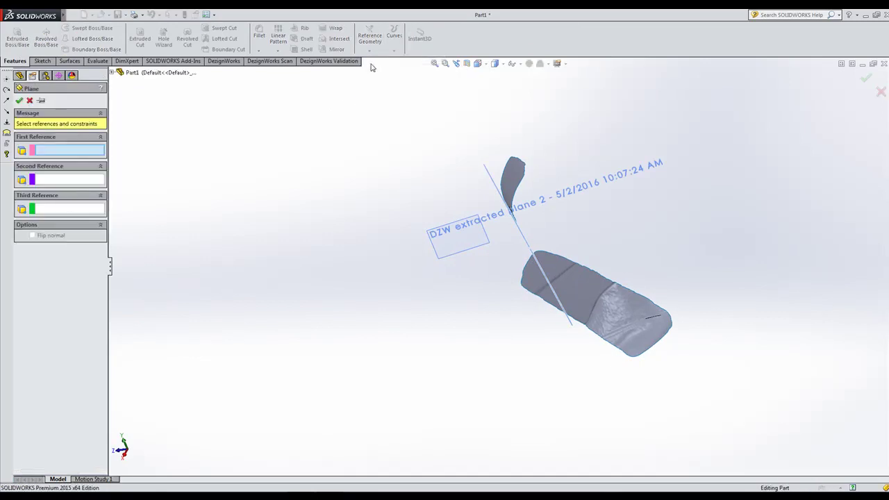
pyautogui.click(489, 177)
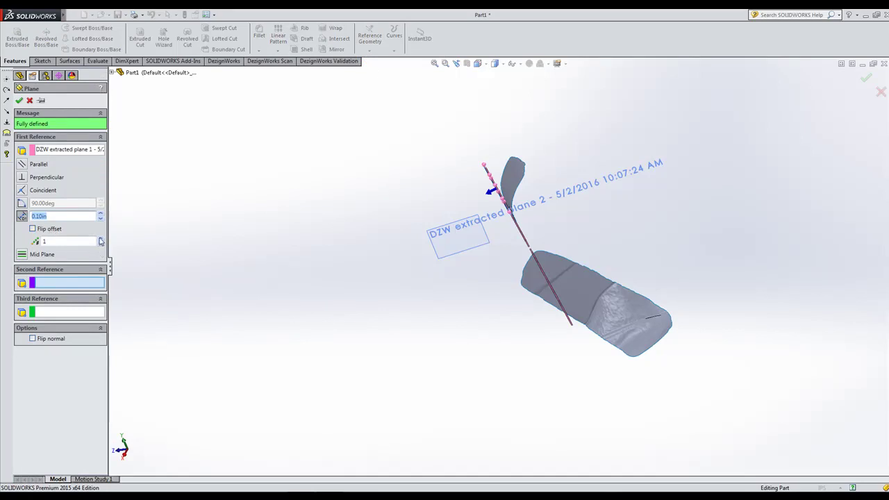
pyautogui.click(100, 214)
pyautogui.click(101, 215)
pyautogui.click(101, 214)
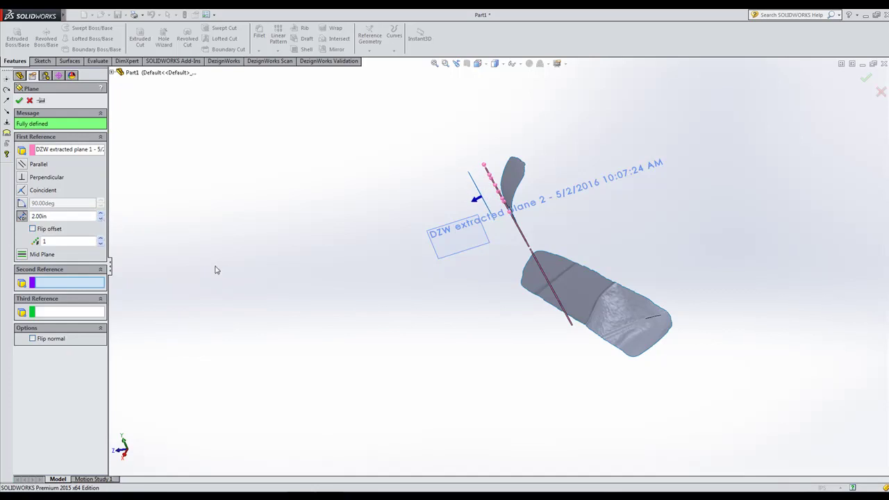
pyautogui.moveTo(216, 269); pyautogui.dragTo(314, 188, button='middle')
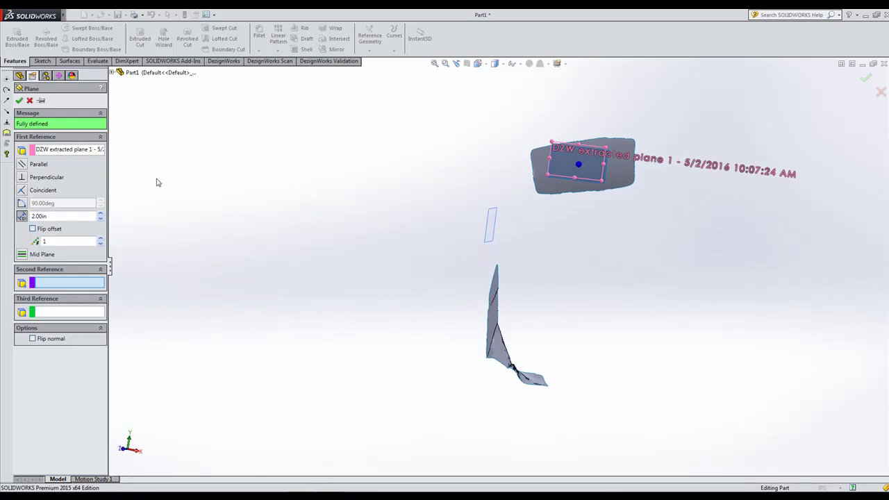
pyautogui.click(19, 100)
# - Sketch a closed four-line rectangle about 8.7 in by 3.1 in on the offset plane, in front of the dashboard surface
pyautogui.scroll(-3, 540, 213)
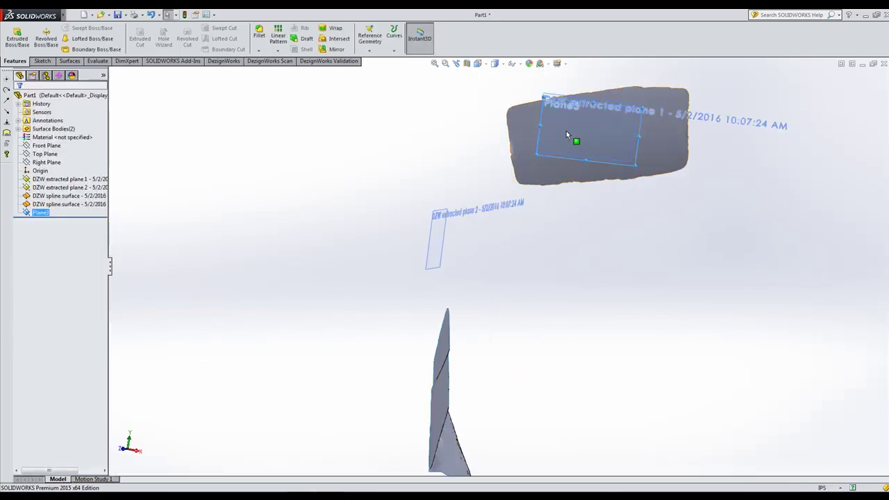
pyautogui.scroll(2, 566, 130)
pyautogui.scroll(-3, 579, 150)
pyautogui.moveTo(554, 179); pyautogui.dragTo(553, 146, button='middle')
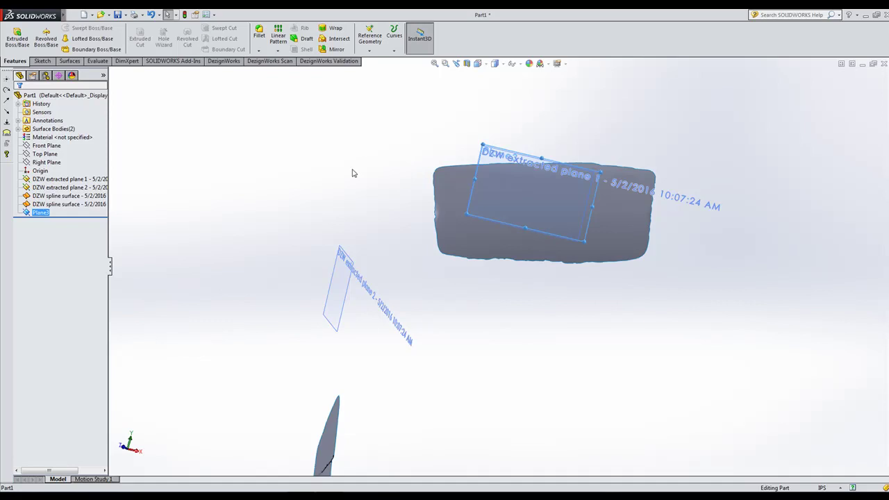
pyautogui.click(522, 158)
pyautogui.click(557, 125)
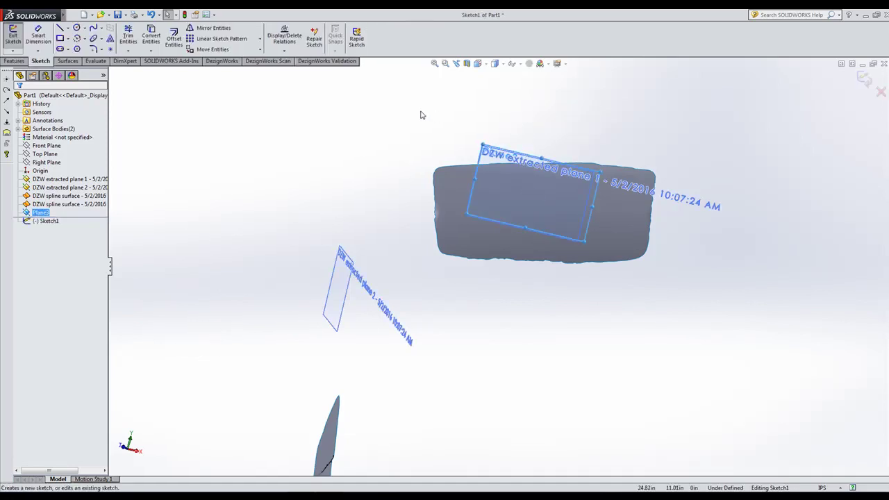
pyautogui.click(60, 29)
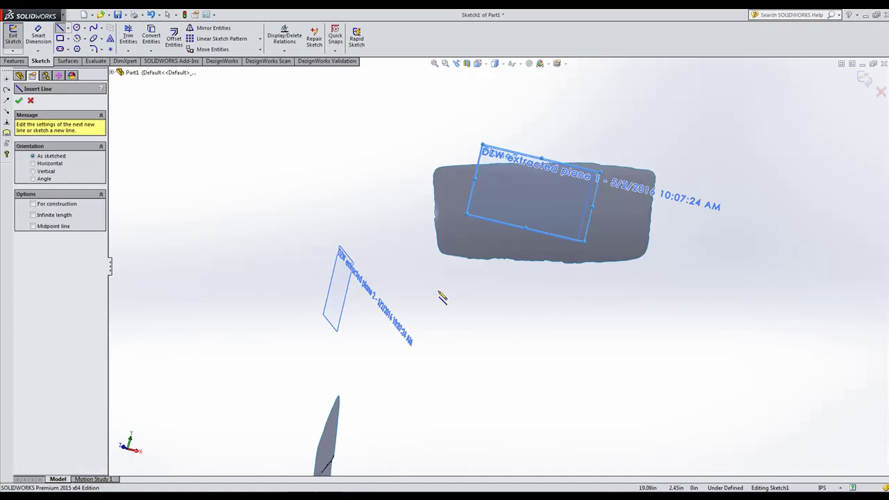
pyautogui.click(460, 185)
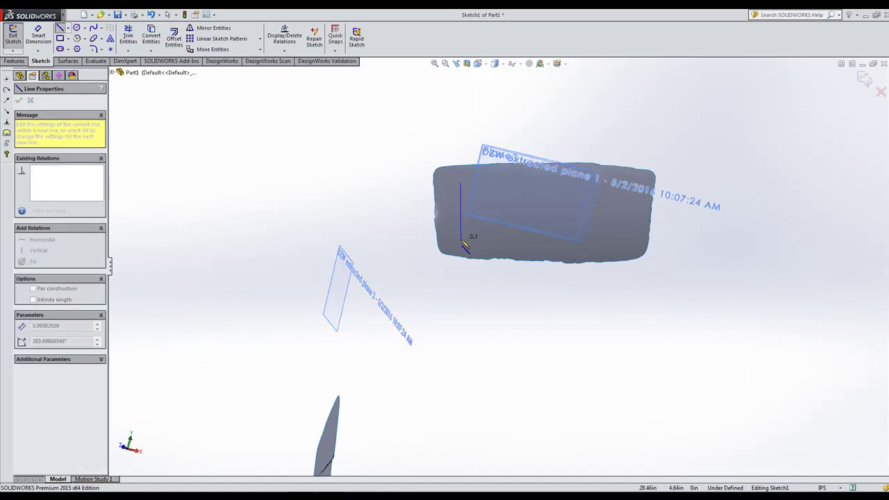
pyautogui.click(461, 241)
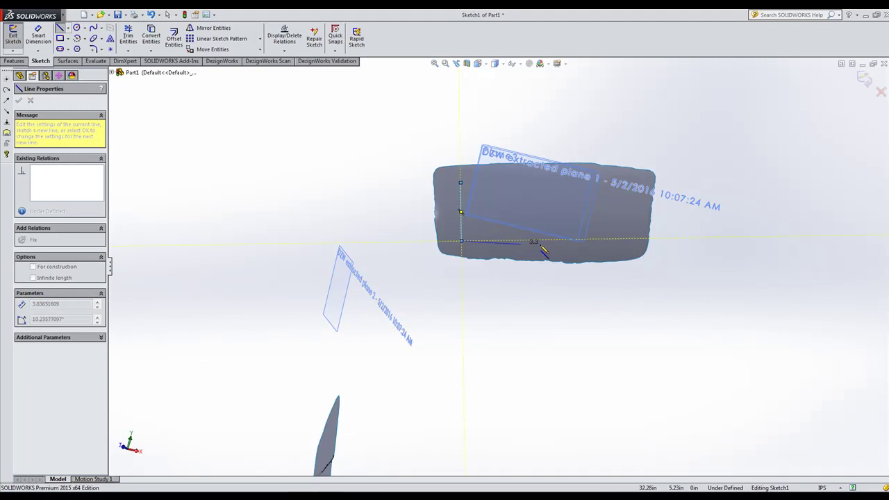
pyautogui.click(618, 242)
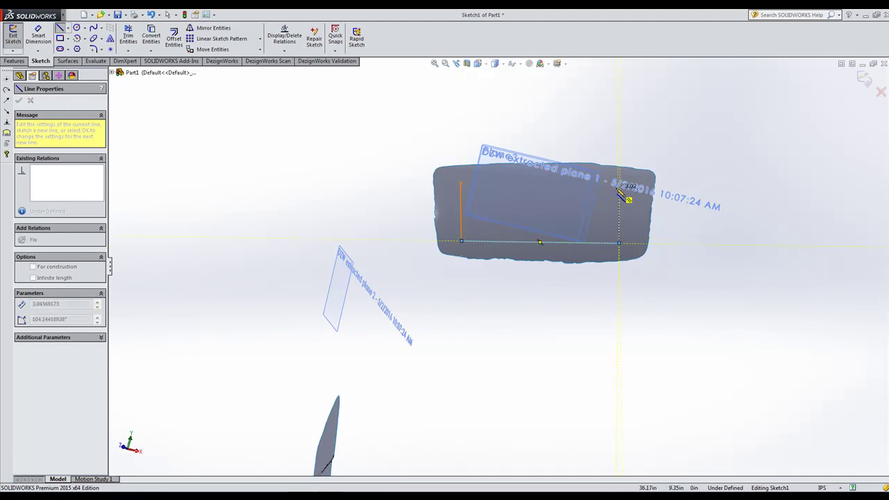
pyautogui.click(618, 181)
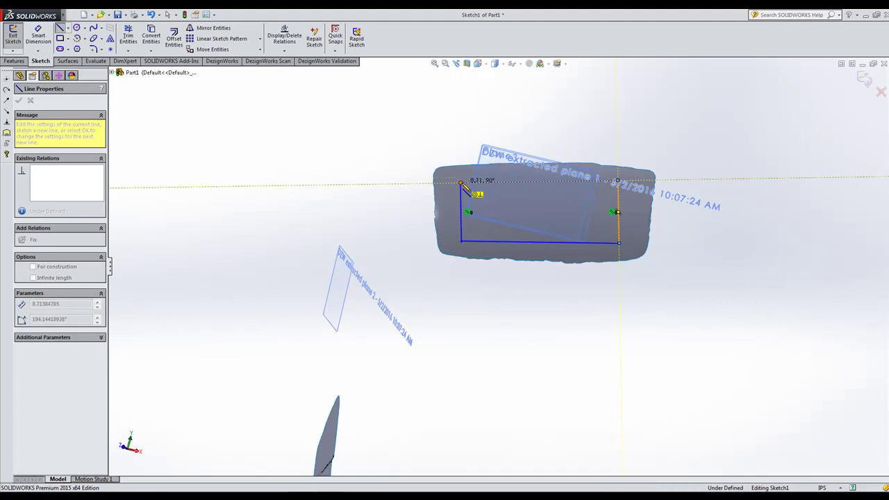
pyautogui.click(461, 182)
pyautogui.moveTo(387, 188)
pyautogui.mouseDown(button='middle')
pyautogui.moveTo(405, 183)
pyautogui.moveTo(452, 199)
pyautogui.mouseUp(button='middle')
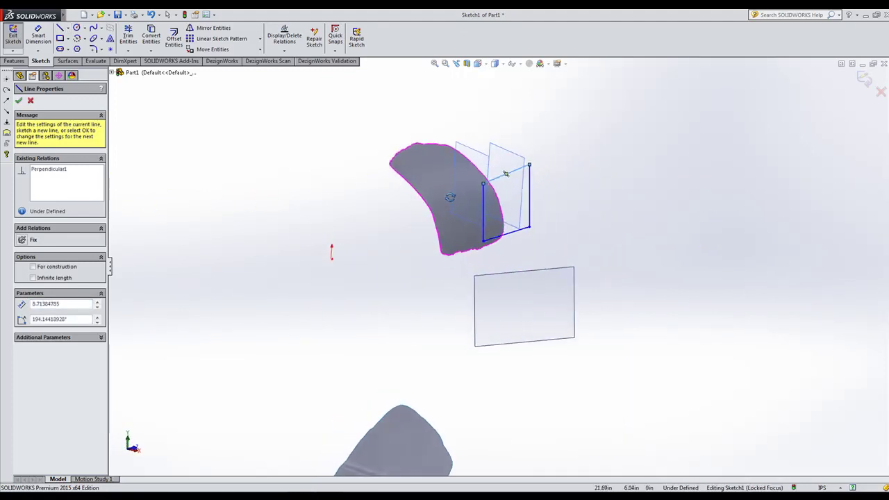
pyautogui.click(19, 101)
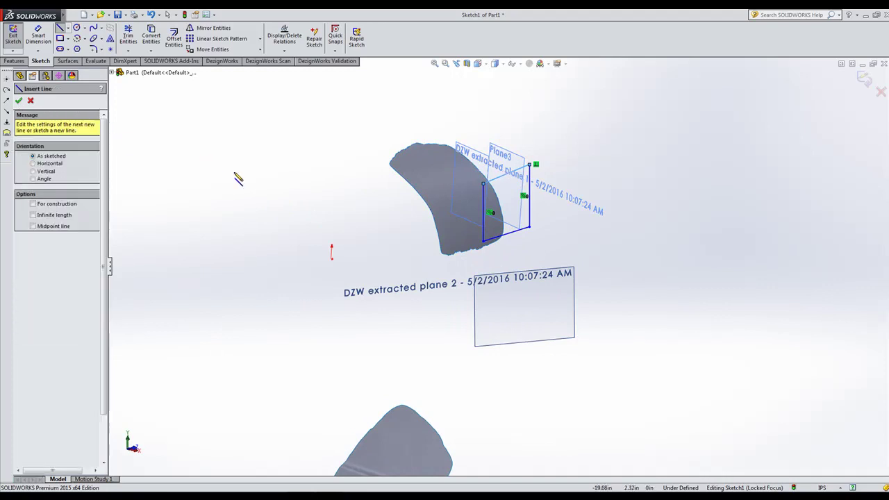
pyautogui.click(19, 101)
# - Extrude the rectangle as a boss with the Up To Surface end condition, ending at the dashboard spline surface
pyautogui.click(13, 61)
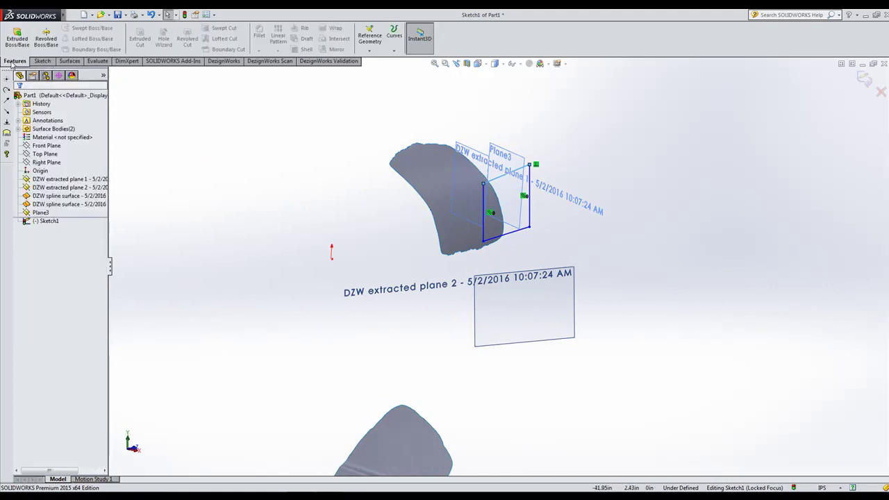
pyautogui.click(17, 38)
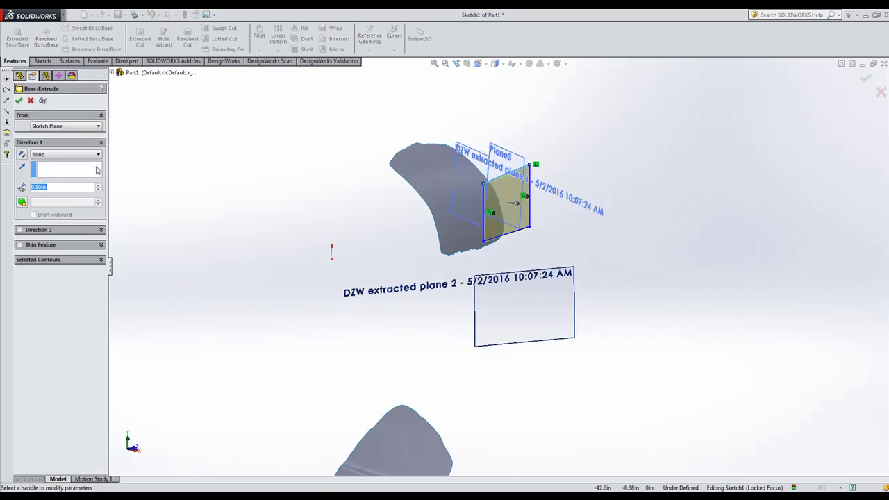
pyautogui.click(97, 158)
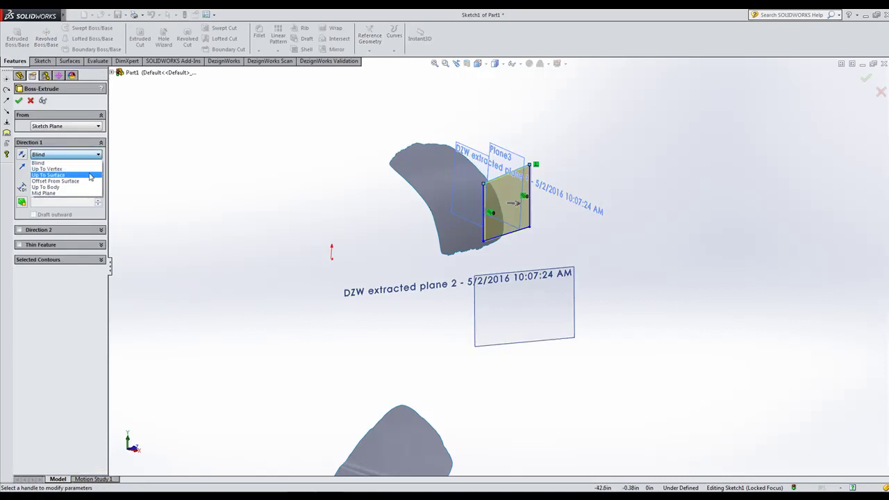
pyautogui.click(52, 173)
pyautogui.click(443, 195)
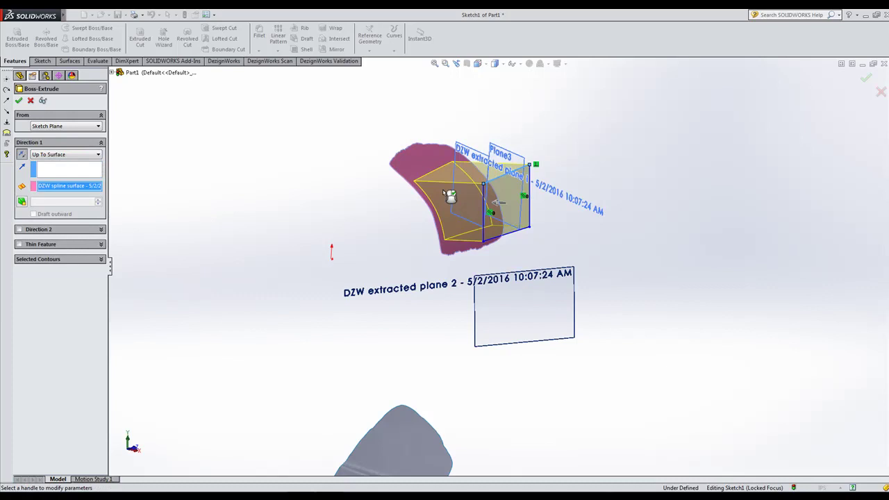
pyautogui.moveTo(314, 221); pyautogui.dragTo(158, 207, button='middle')
pyautogui.click(19, 100)
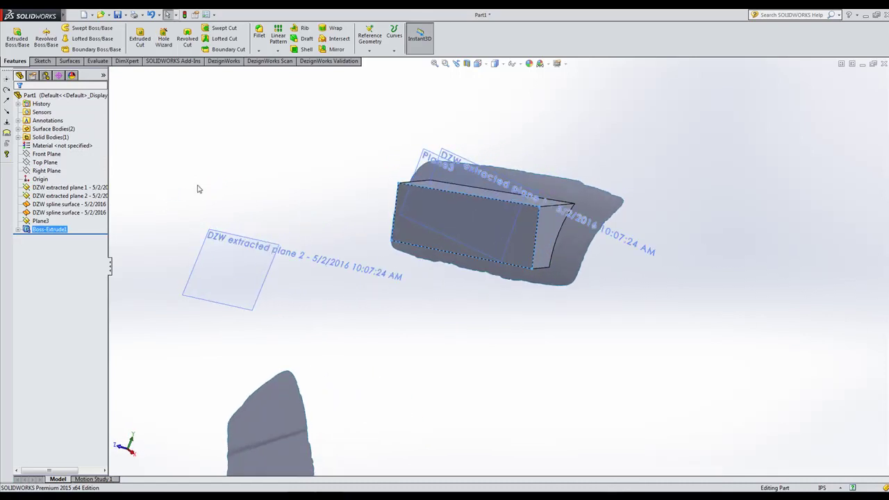
# - Shell the extruded block to 0.10 in thickness, removing the flat front face and the curved face against the dashboard surface
pyautogui.click(305, 50)
pyautogui.click(499, 222)
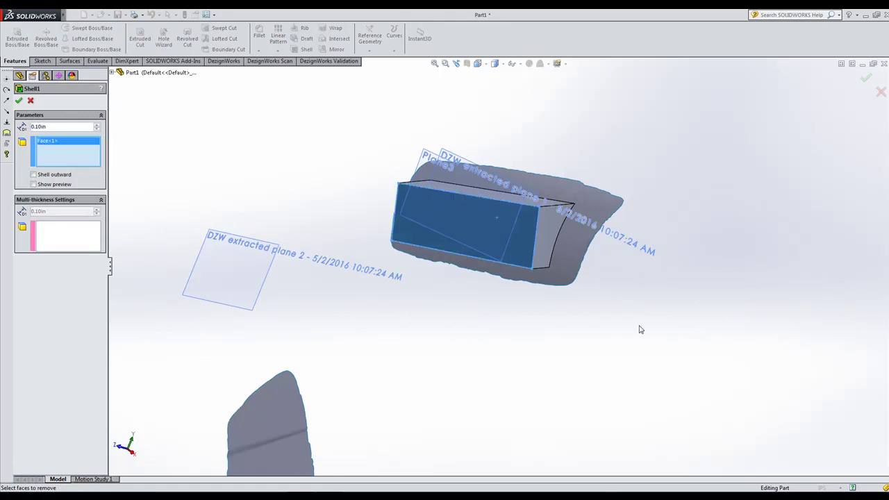
pyautogui.moveTo(674, 339); pyautogui.dragTo(477, 294, button='middle')
pyautogui.click(339, 219)
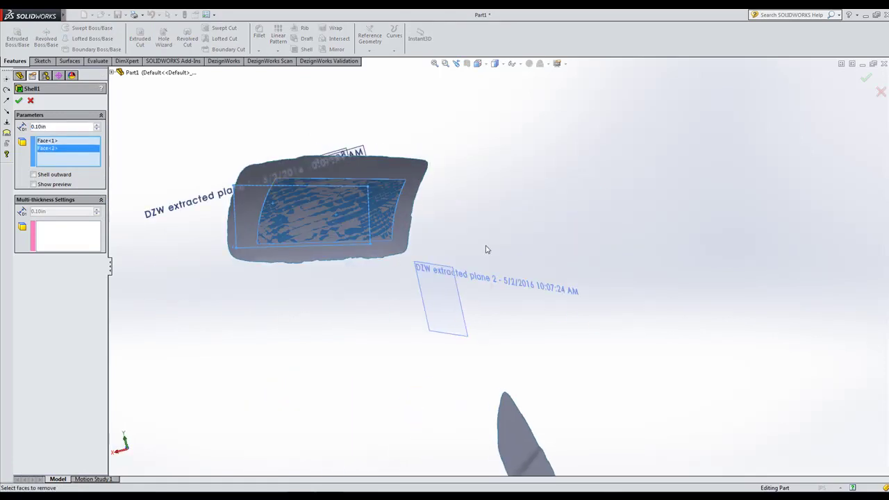
pyautogui.moveTo(486, 248); pyautogui.dragTo(638, 258, button='middle')
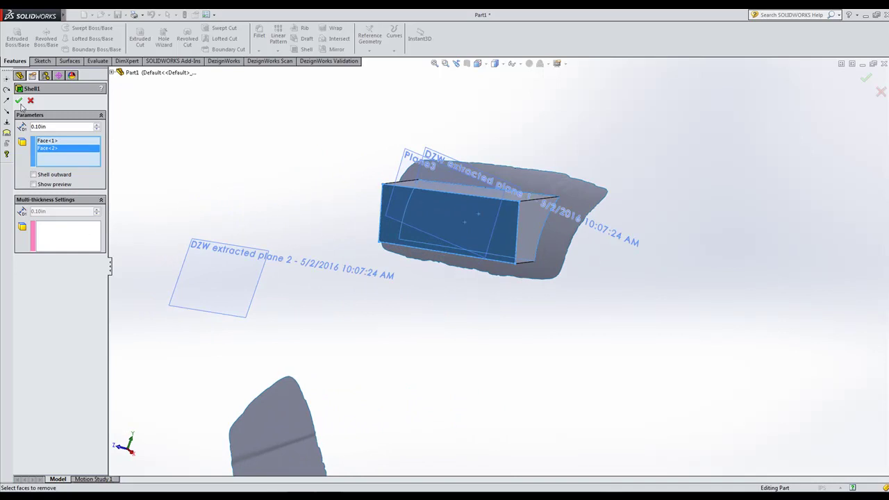
pyautogui.click(19, 101)
# - Examine the shelled block and the shape of the console-side spline surface from several angles
pyautogui.moveTo(191, 183); pyautogui.dragTo(206, 172, button='middle')
pyautogui.scroll(3, 350, 377)
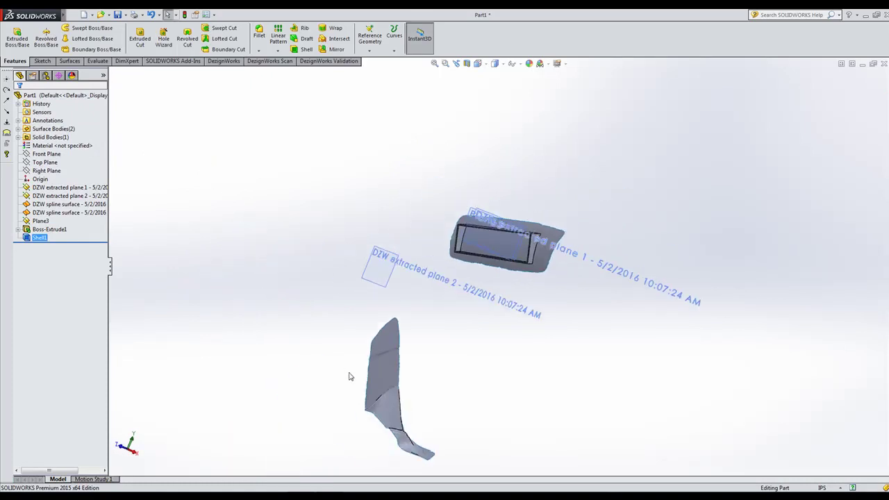
pyautogui.scroll(-5, 375, 392)
pyautogui.scroll(-2, 452, 396)
pyautogui.scroll(3, 445, 400)
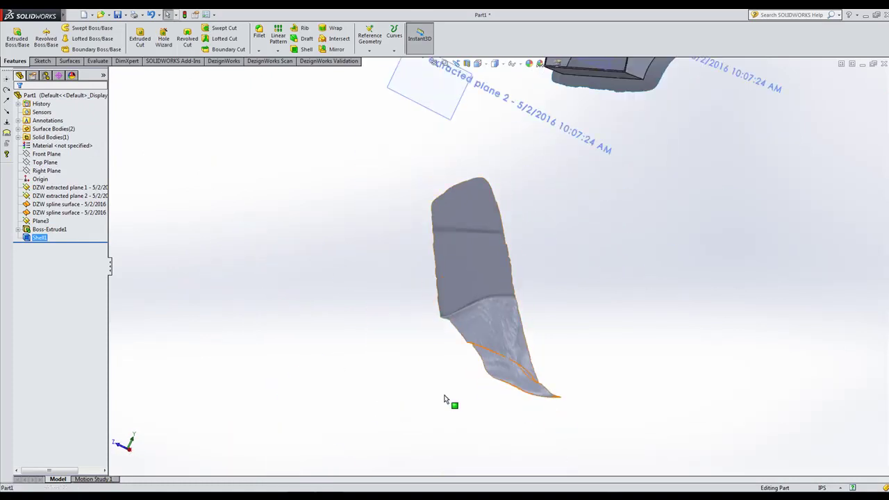
pyautogui.moveTo(534, 340); pyautogui.dragTo(497, 288, button='middle')
pyautogui.scroll(-2, 502, 372)
pyautogui.scroll(-1, 477, 343)
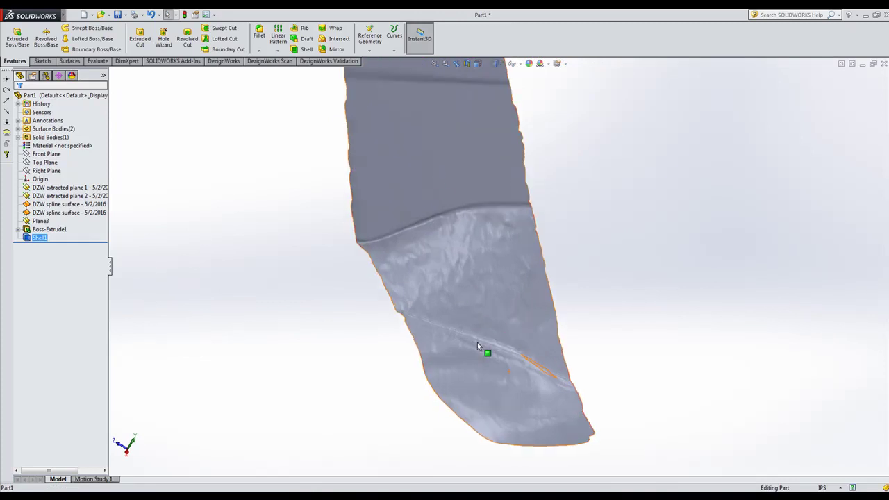
pyautogui.scroll(4, 477, 344)
pyautogui.moveTo(478, 343); pyautogui.dragTo(493, 308, button='middle')
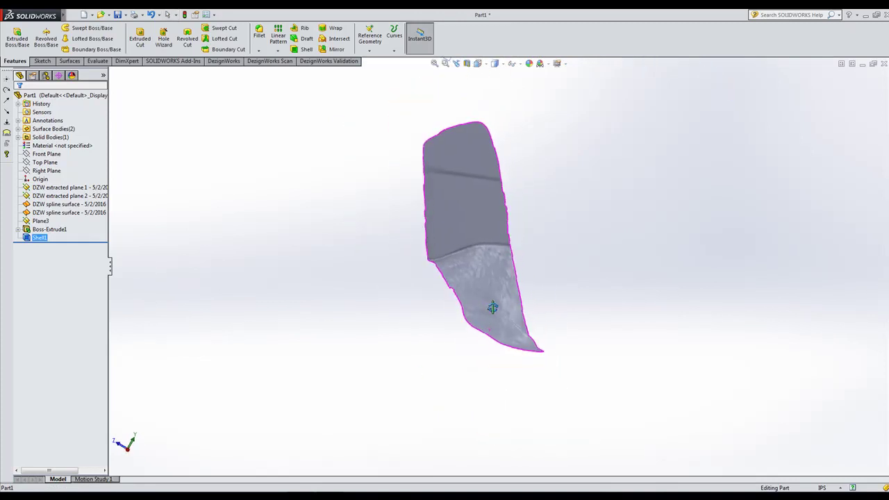
pyautogui.scroll(6, 495, 304)
pyautogui.scroll(-1, 477, 264)
pyautogui.scroll(-2, 477, 266)
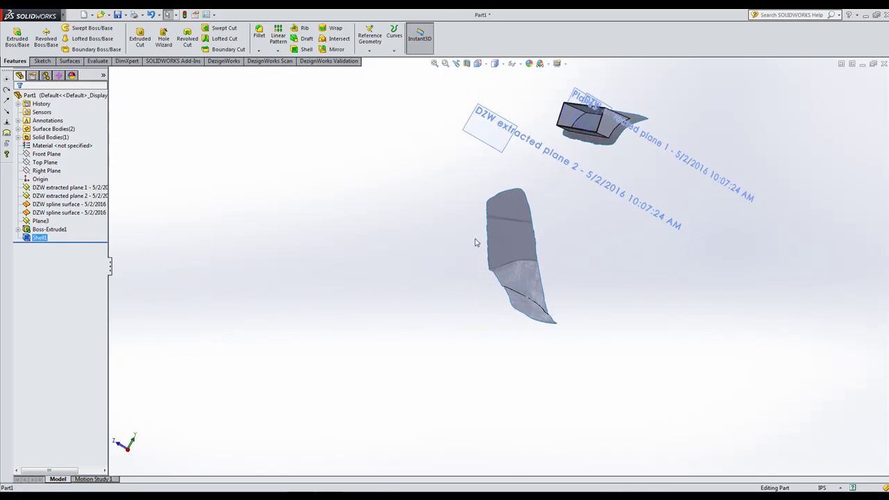
# - Inspect the console-side spline surface and its neighbouring extracted plane edge-on and from an oblique angle
pyautogui.moveTo(487, 145); pyautogui.dragTo(531, 297)
pyautogui.moveTo(531, 298); pyautogui.dragTo(598, 310, button='middle')
pyautogui.click(597, 311)
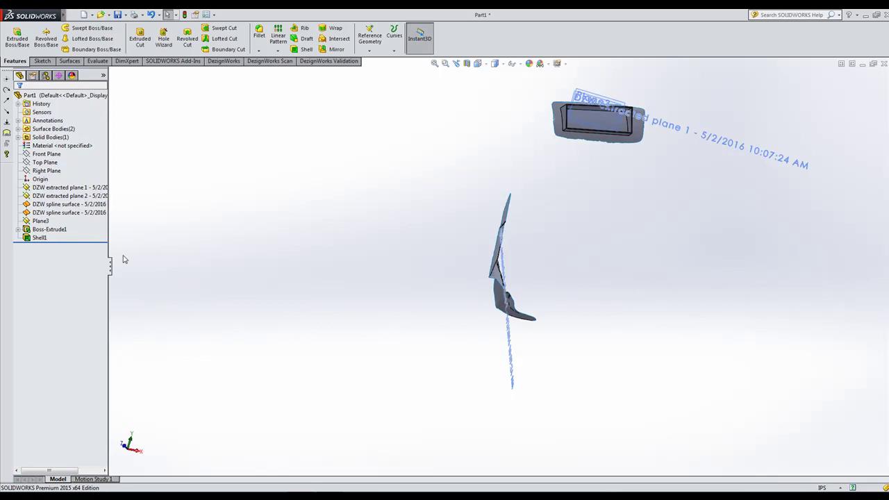
pyautogui.scroll(-5, 521, 268)
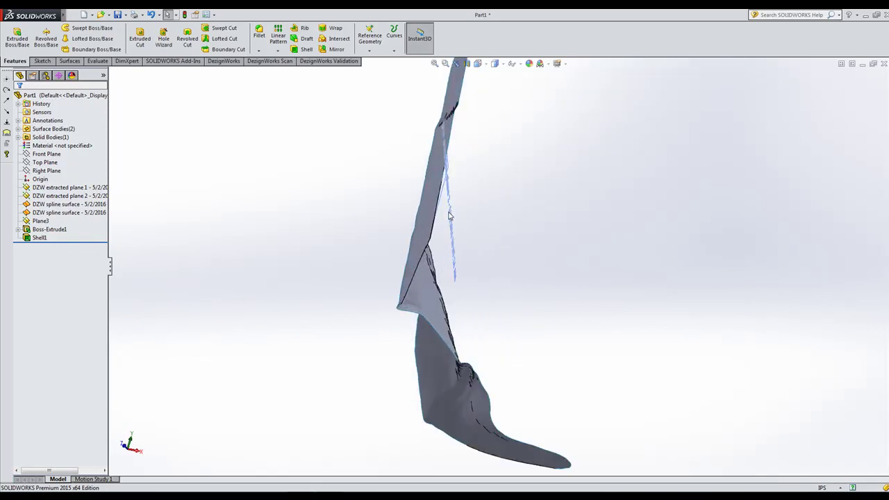
pyautogui.click(94, 213)
pyautogui.press('Escape')
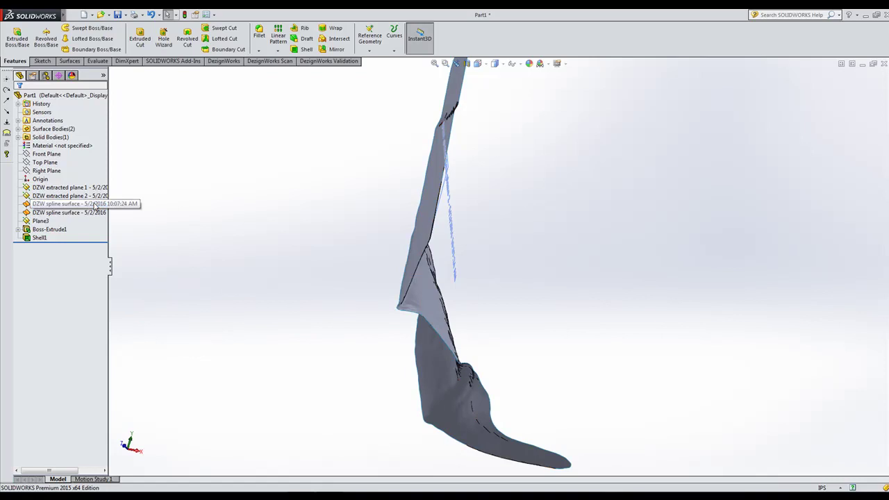
pyautogui.scroll(-3, 452, 255)
pyautogui.moveTo(487, 256); pyautogui.dragTo(474, 250, button='middle')
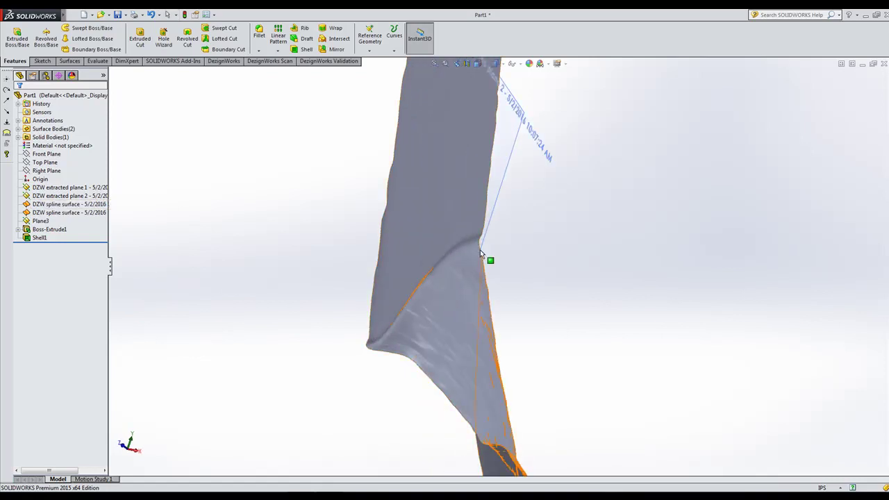
pyautogui.scroll(1, 503, 214)
# - Create a reference plane offset 5.40 in from DZW extracted plane 2, on the outer side of the console surface
pyautogui.click(506, 209)
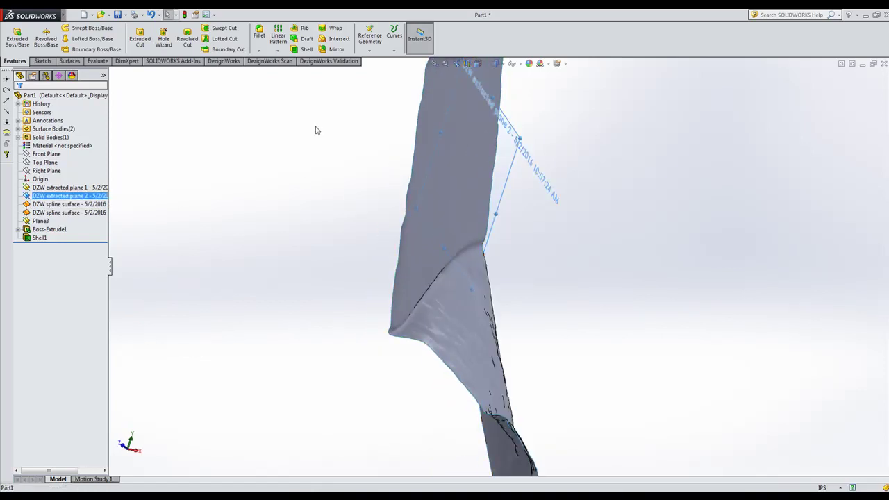
pyautogui.click(370, 50)
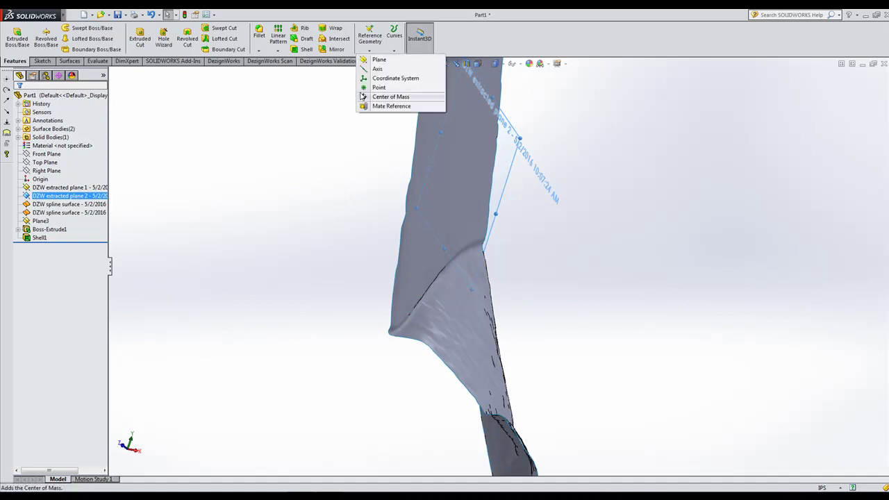
pyautogui.click(378, 60)
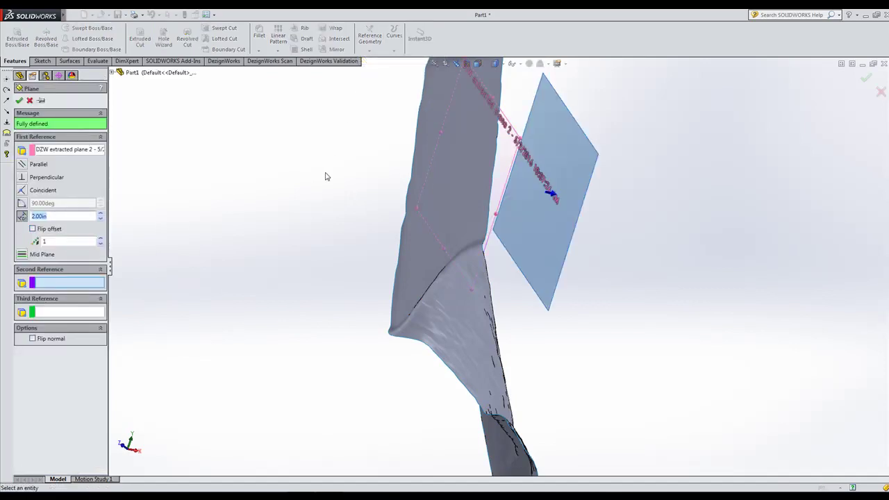
pyautogui.moveTo(325, 176); pyautogui.dragTo(340, 202, button='middle')
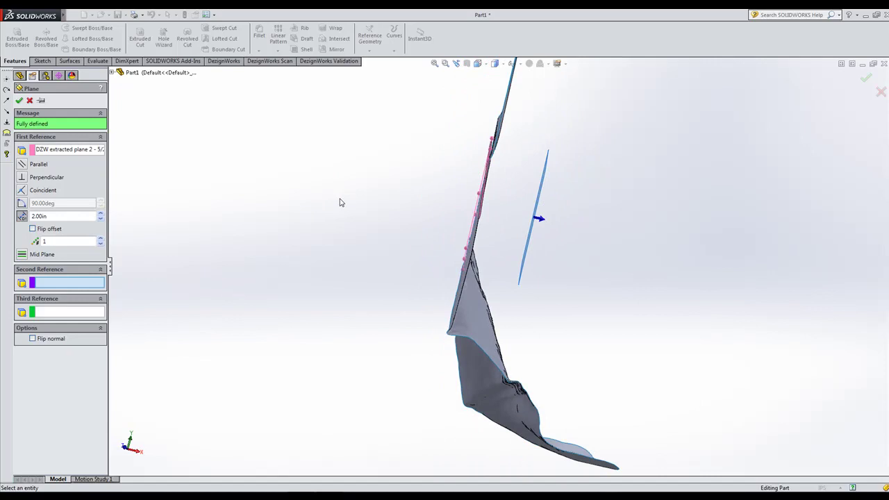
pyautogui.scroll(2, 346, 213)
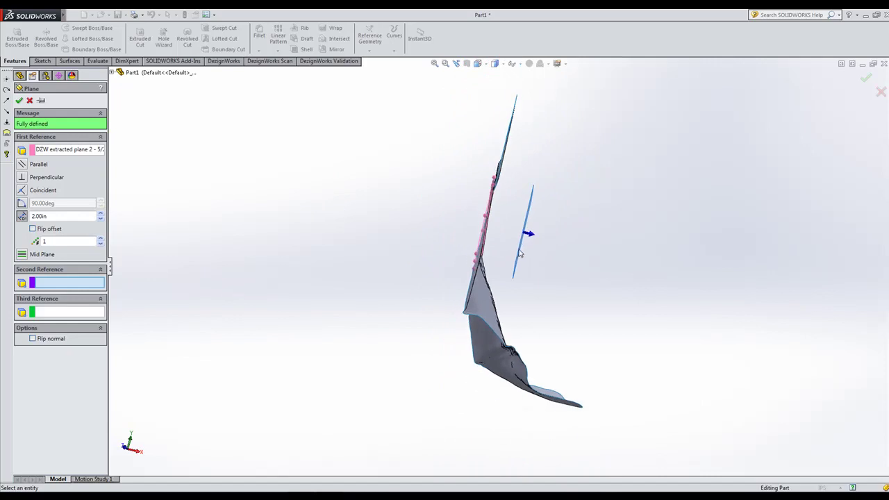
pyautogui.click(100, 214)
pyautogui.click(100, 214)
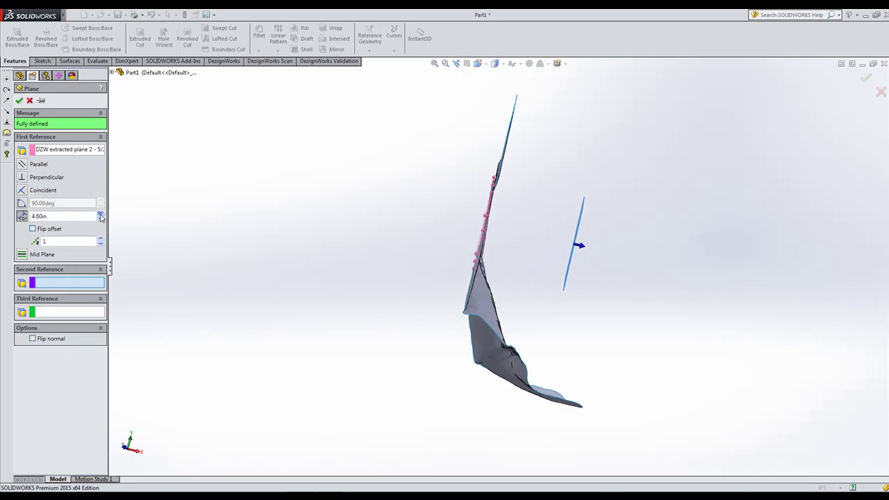
pyautogui.click(100, 215)
pyautogui.click(101, 215)
pyautogui.click(101, 214)
pyautogui.moveTo(101, 216); pyautogui.dragTo(101, 216)
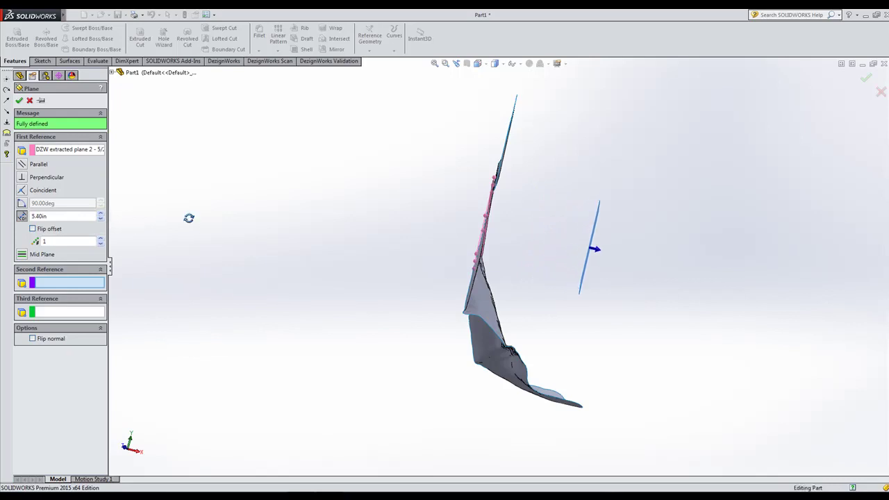
pyautogui.moveTo(188, 219); pyautogui.dragTo(149, 215, button='middle')
pyautogui.click(20, 100)
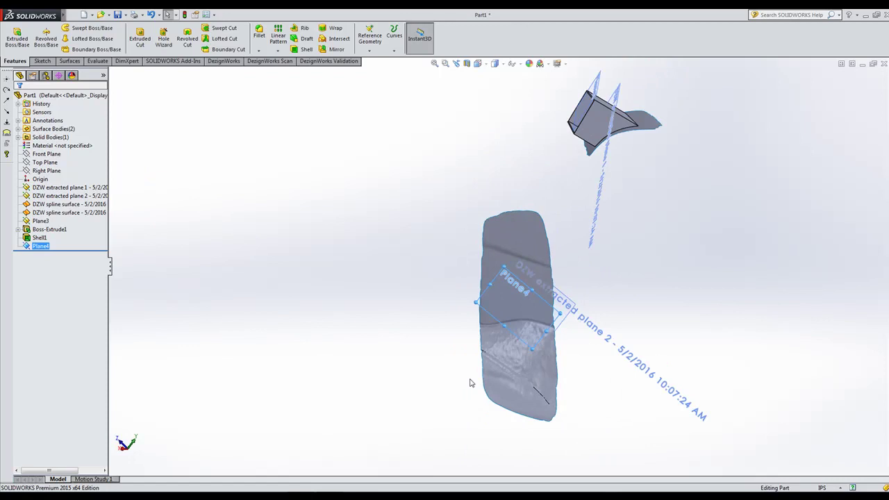
# - Sketch a closed five-line profile on Plane4 over the console surface, with a top line about 4.2 in and a long slanted side about 14.6 in
pyautogui.scroll(-5, 471, 383)
pyautogui.scroll(2, 532, 303)
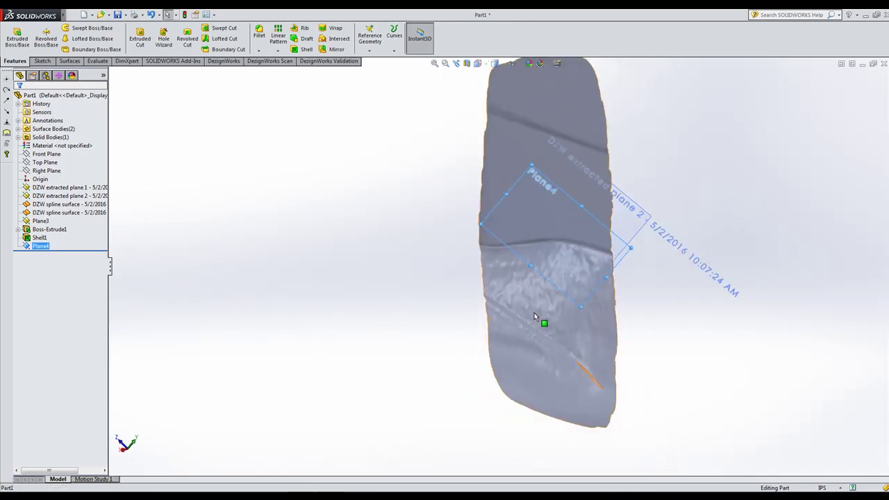
pyautogui.scroll(1, 535, 317)
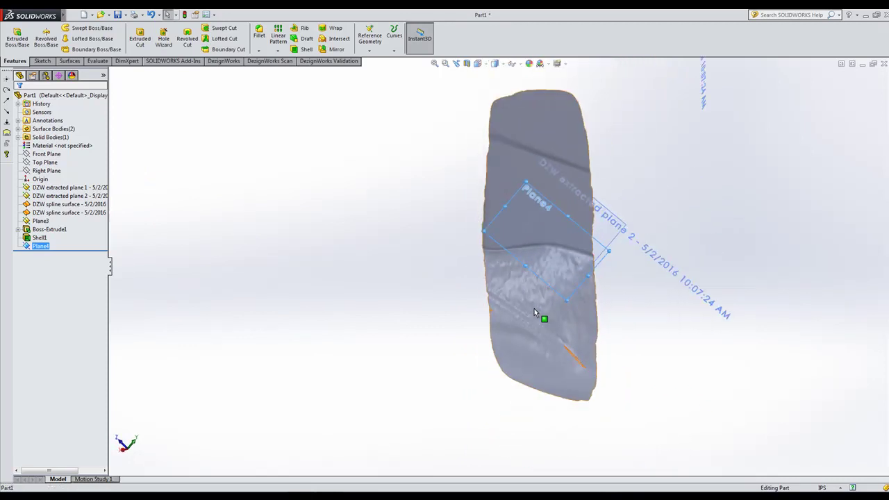
pyautogui.click(215, 168)
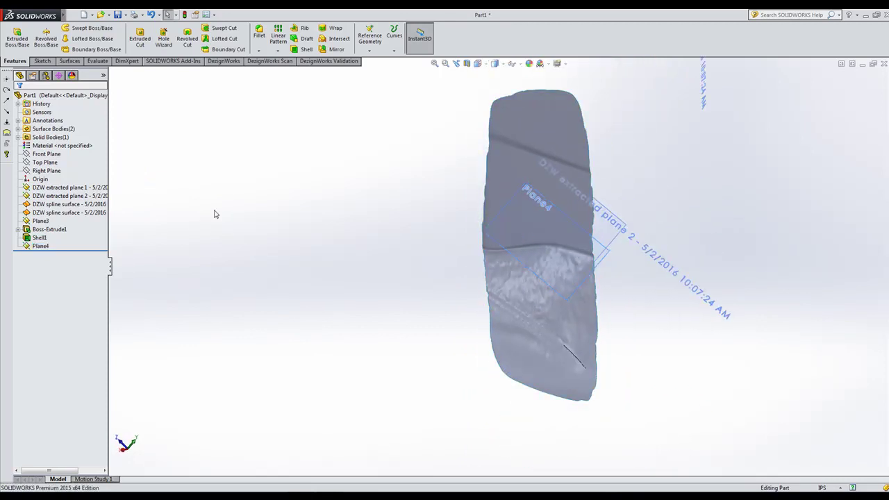
pyautogui.click(46, 249)
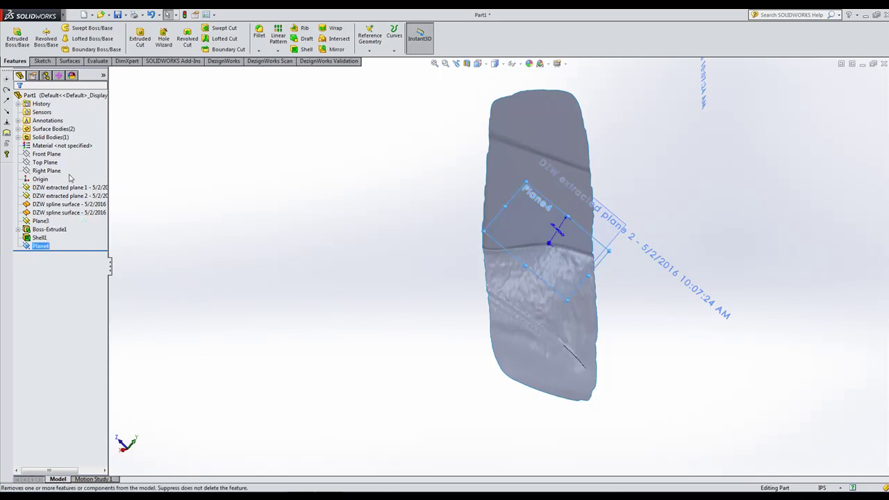
pyautogui.rightClick(173, 255)
pyautogui.click(195, 235)
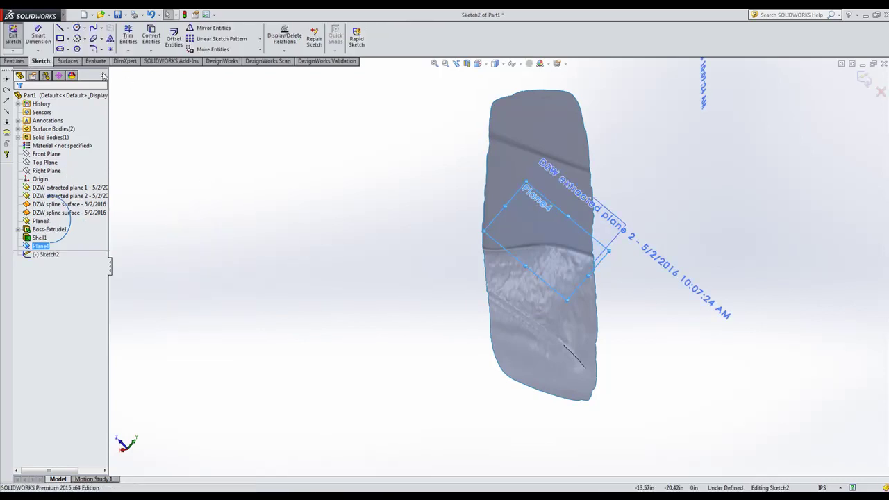
pyautogui.click(62, 30)
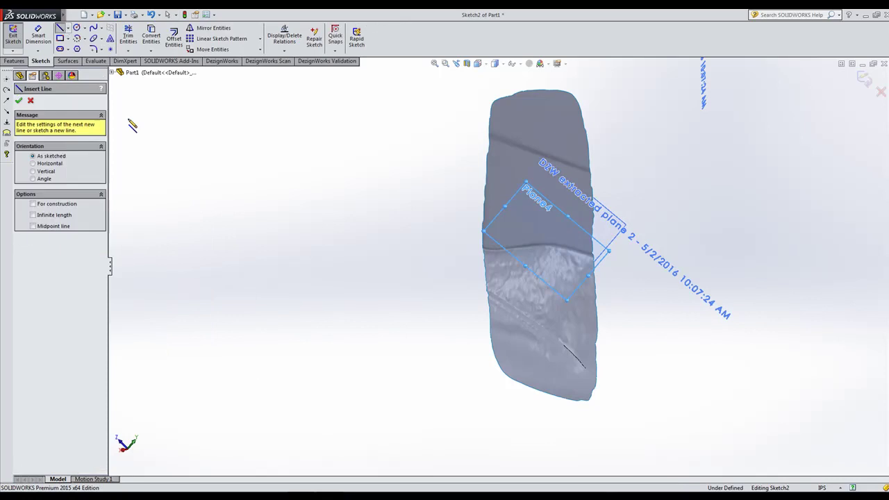
pyautogui.click(501, 127)
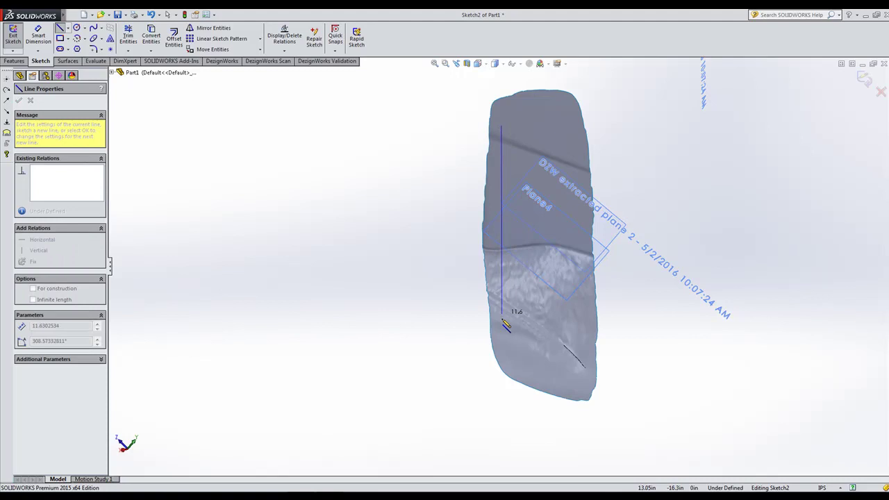
pyautogui.click(502, 324)
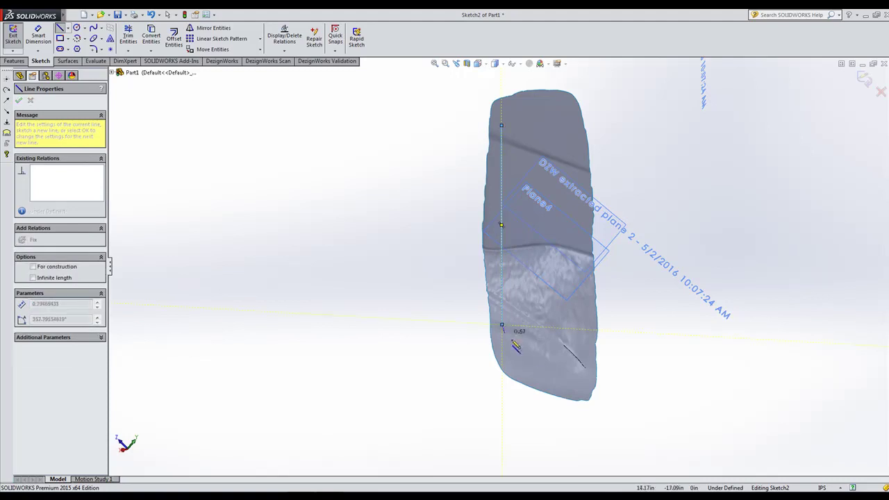
pyautogui.click(573, 380)
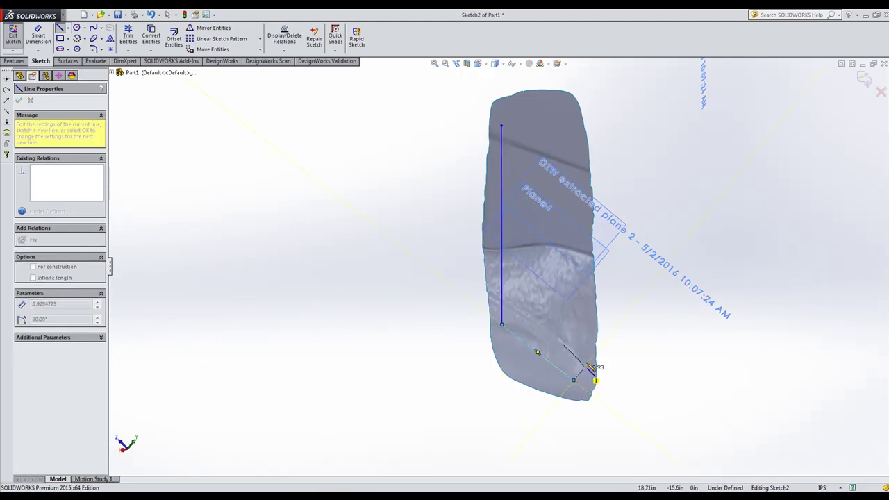
pyautogui.click(587, 363)
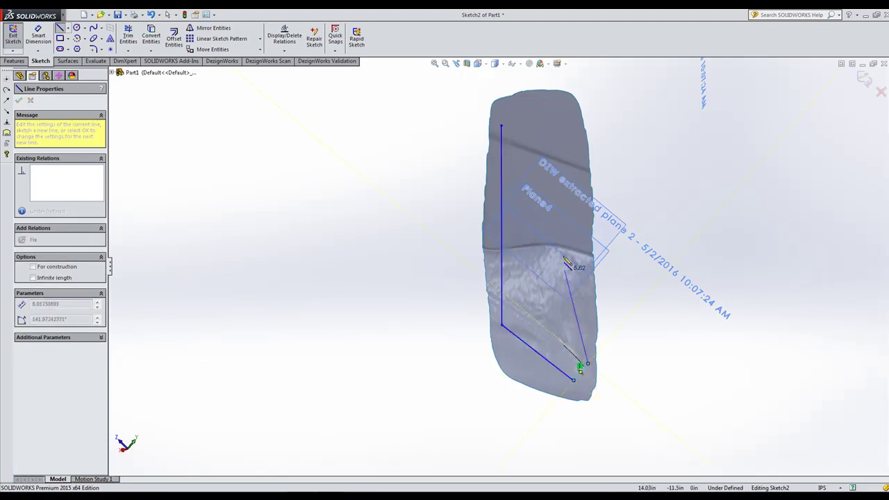
pyautogui.click(572, 126)
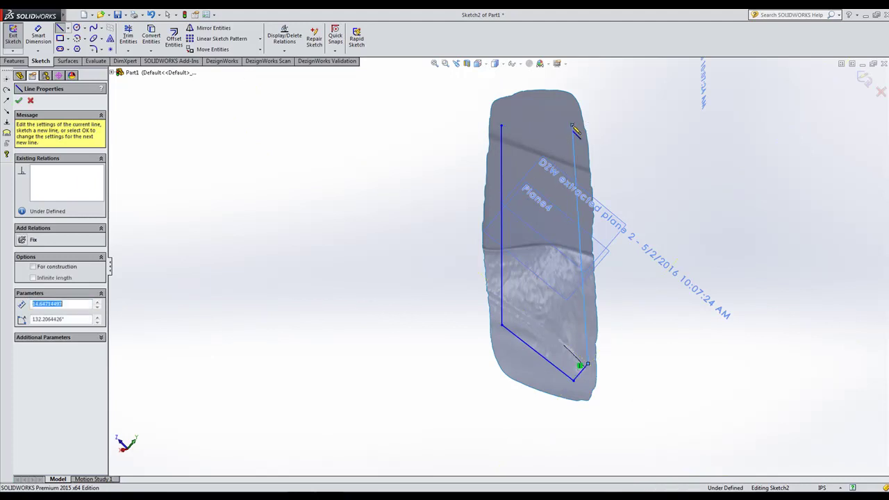
pyautogui.click(502, 126)
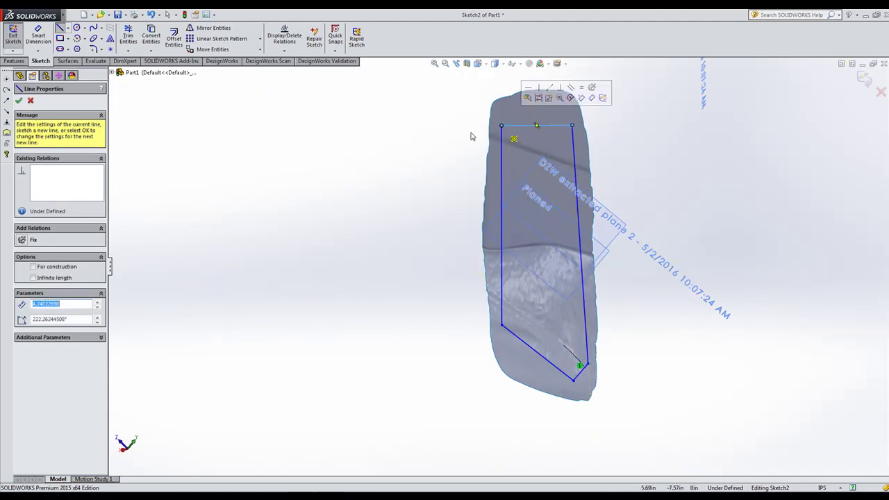
pyautogui.moveTo(417, 149); pyautogui.dragTo(535, 130, button='middle')
pyautogui.moveTo(462, 171)
pyautogui.mouseDown(button='middle')
pyautogui.moveTo(514, 111)
pyautogui.moveTo(500, 116)
pyautogui.mouseUp(button='middle')
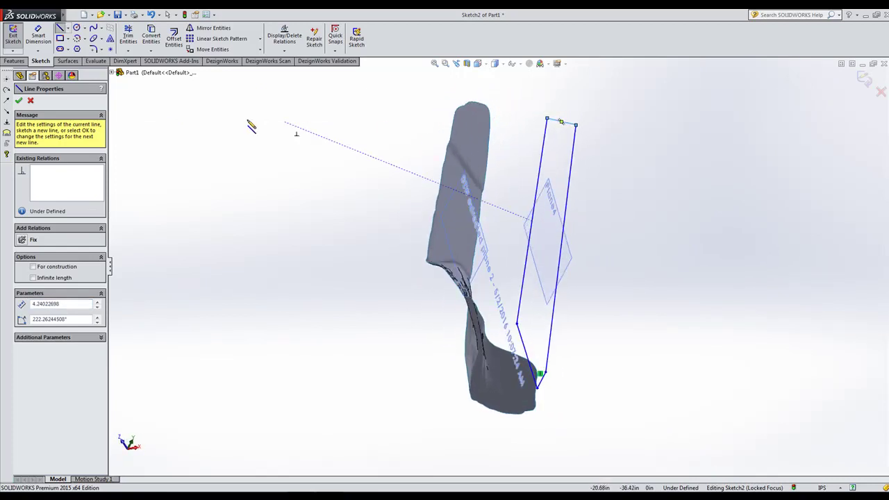
pyautogui.click(134, 139)
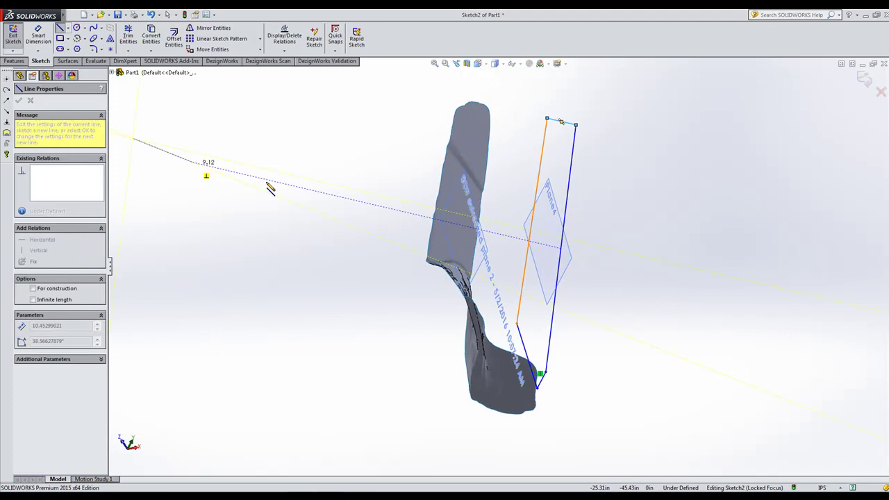
pyautogui.press('Escape')
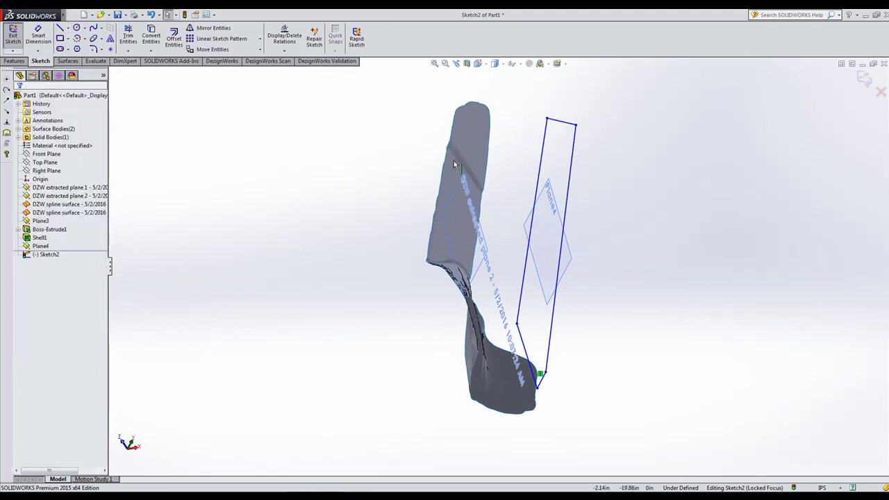
# - Reshape the five-line profile by moving its short top line downward and its long slanted side slightly inward
pyautogui.click(560, 126)
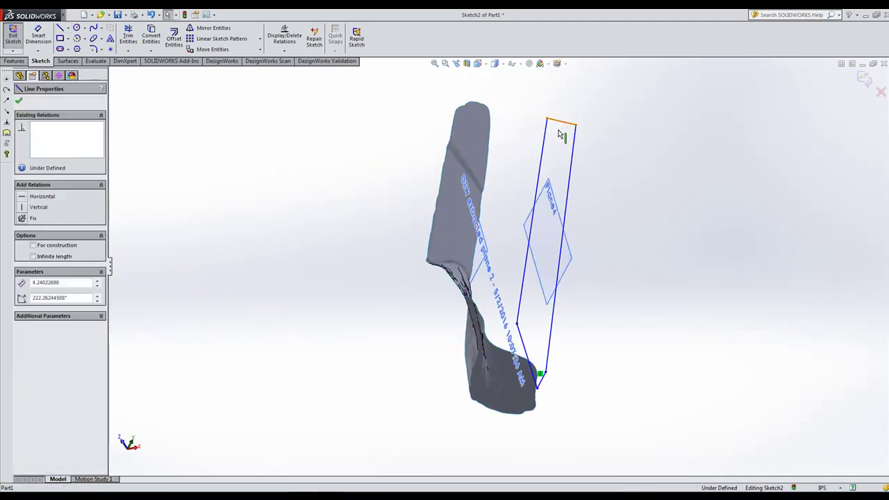
pyautogui.moveTo(559, 131); pyautogui.dragTo(562, 152)
pyautogui.moveTo(588, 162)
pyautogui.mouseDown(button='middle')
pyautogui.moveTo(596, 173)
pyautogui.moveTo(524, 172)
pyautogui.mouseUp(button='middle')
pyautogui.click(583, 210)
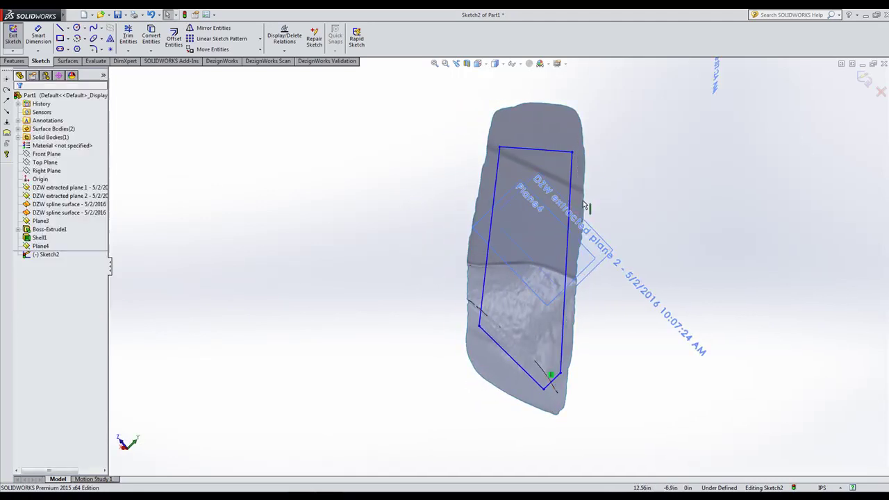
pyautogui.click(569, 203)
pyautogui.moveTo(564, 206); pyautogui.dragTo(568, 208)
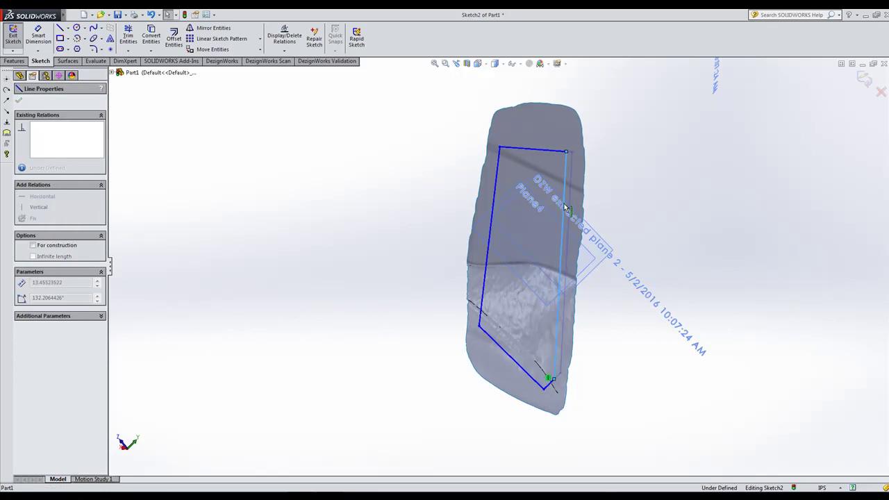
pyautogui.click(389, 237)
pyautogui.moveTo(389, 236)
pyautogui.mouseDown(button='middle')
pyautogui.moveTo(389, 207)
pyautogui.moveTo(413, 215)
pyautogui.moveTo(422, 232)
pyautogui.mouseUp(button='middle')
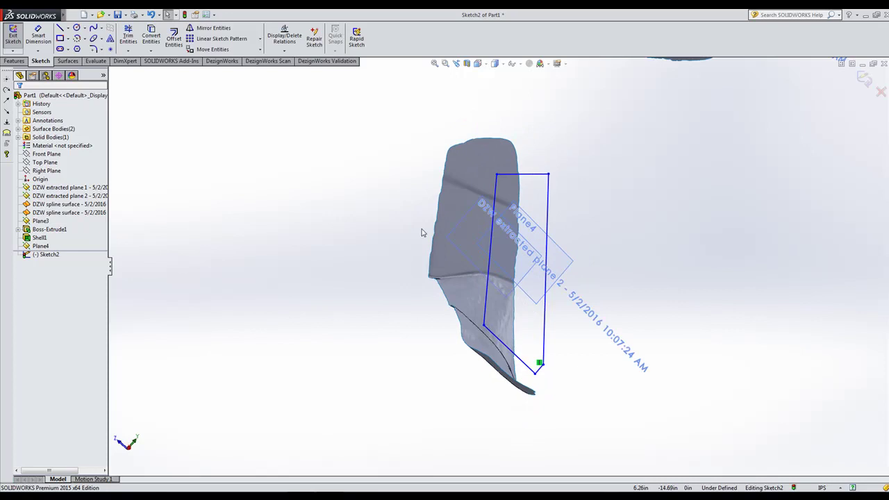
pyautogui.click(15, 61)
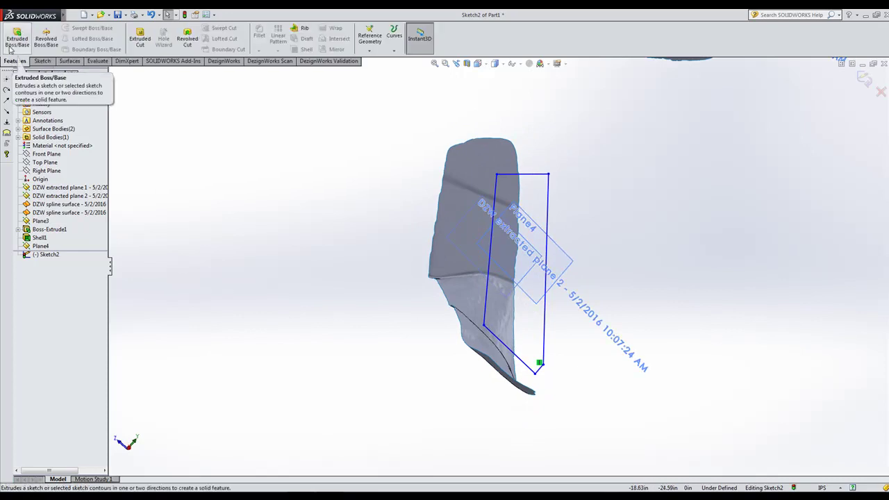
pyautogui.click(17, 36)
pyautogui.click(97, 158)
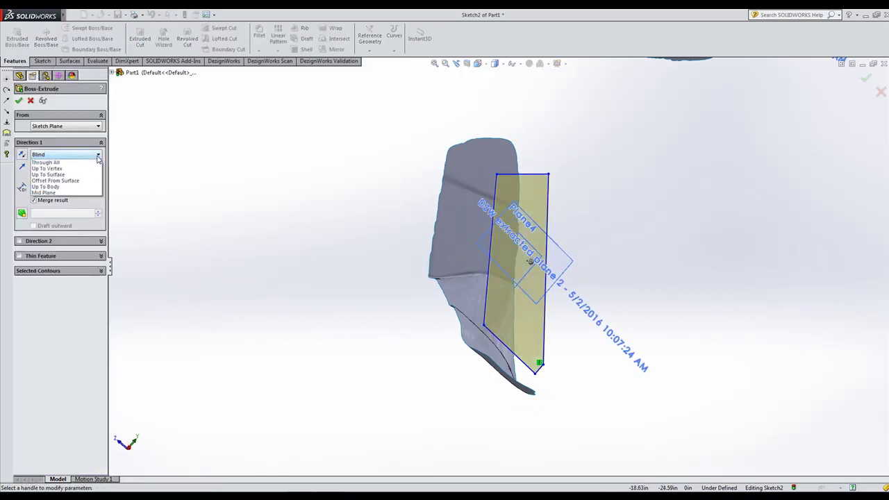
pyautogui.click(87, 183)
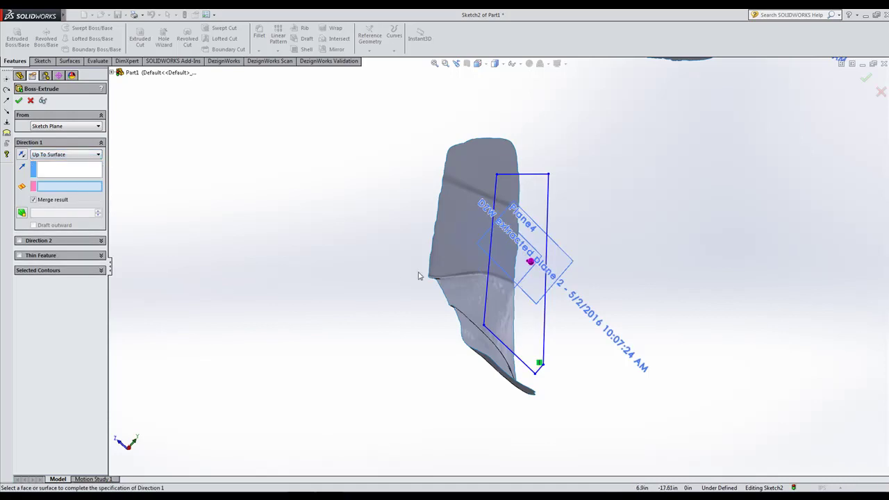
pyautogui.click(460, 238)
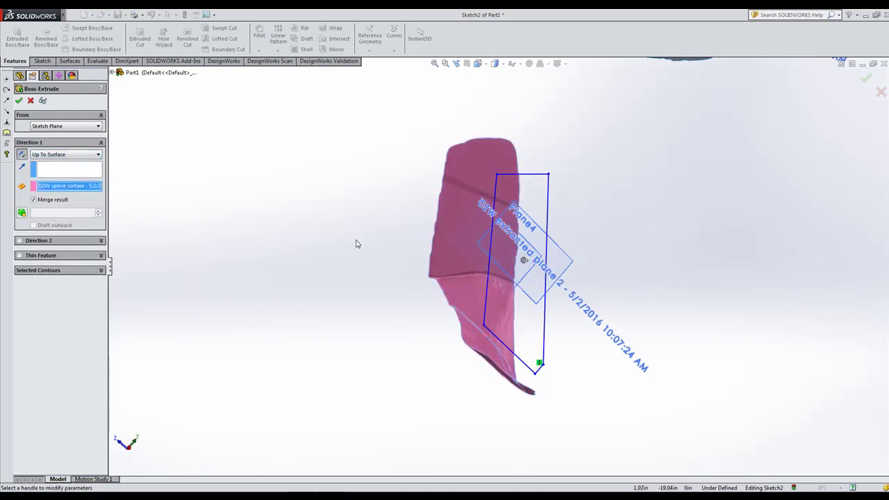
pyautogui.moveTo(356, 244)
pyautogui.mouseDown(button='middle')
pyautogui.moveTo(405, 252)
pyautogui.moveTo(400, 294)
pyautogui.moveTo(371, 290)
pyautogui.moveTo(337, 234)
pyautogui.moveTo(329, 243)
pyautogui.mouseUp(button='middle')
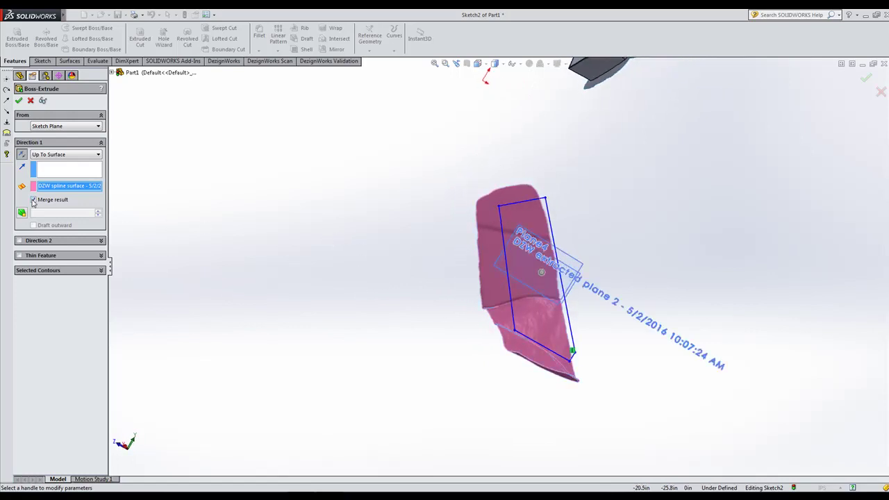
pyautogui.moveTo(386, 268)
pyautogui.mouseDown(button='middle')
pyautogui.moveTo(390, 250)
pyautogui.moveTo(355, 239)
pyautogui.moveTo(387, 304)
pyautogui.mouseUp(button='middle')
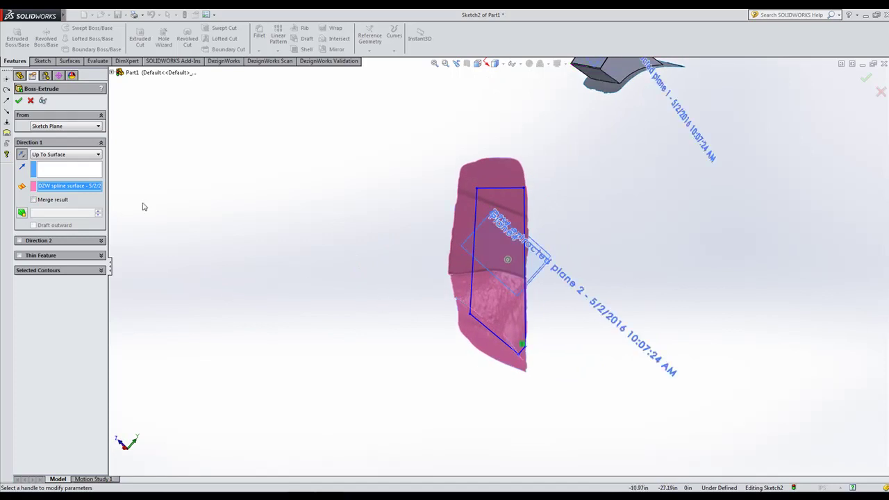
pyautogui.click(29, 100)
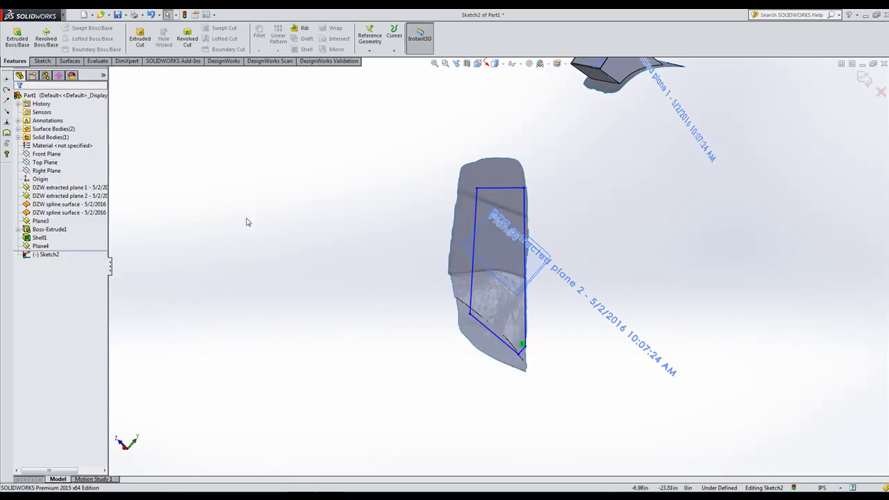
# - Shift the profile's long outer side line further inward from the spline surface's edge, giving it a length of about 14.33 in
pyautogui.scroll(-3, 487, 287)
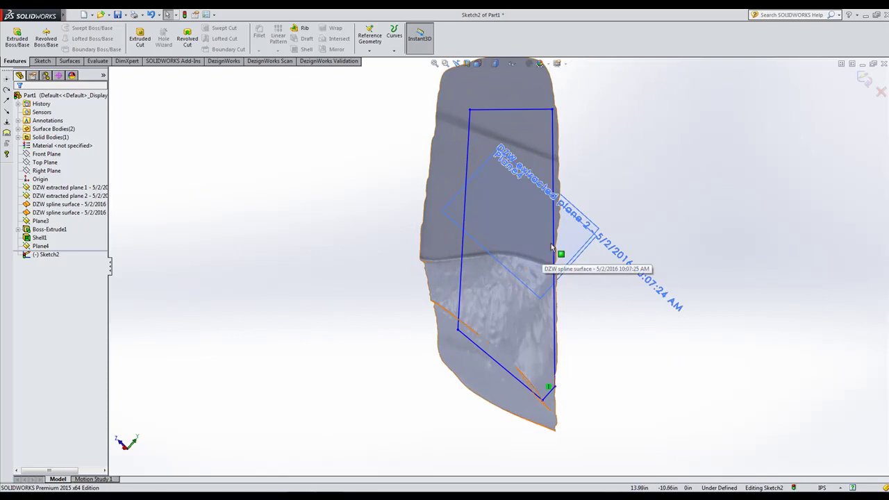
pyautogui.moveTo(554, 248); pyautogui.dragTo(539, 248)
pyautogui.scroll(-6, 538, 389)
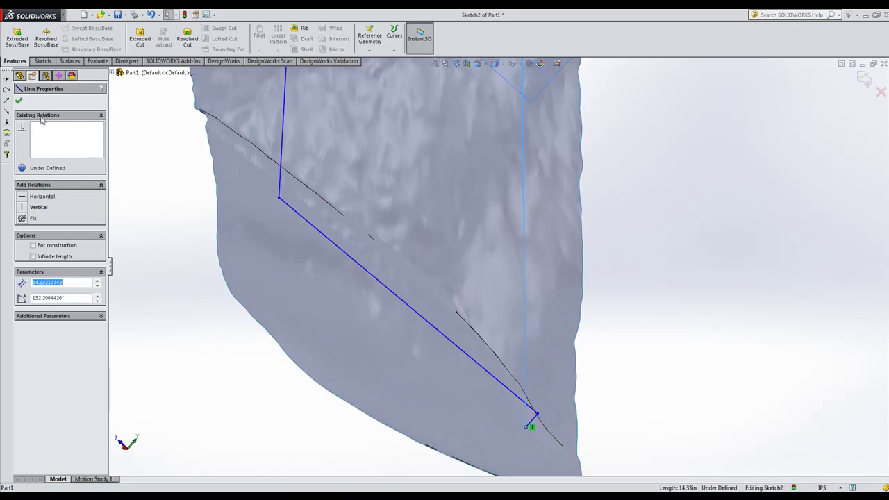
pyautogui.click(20, 101)
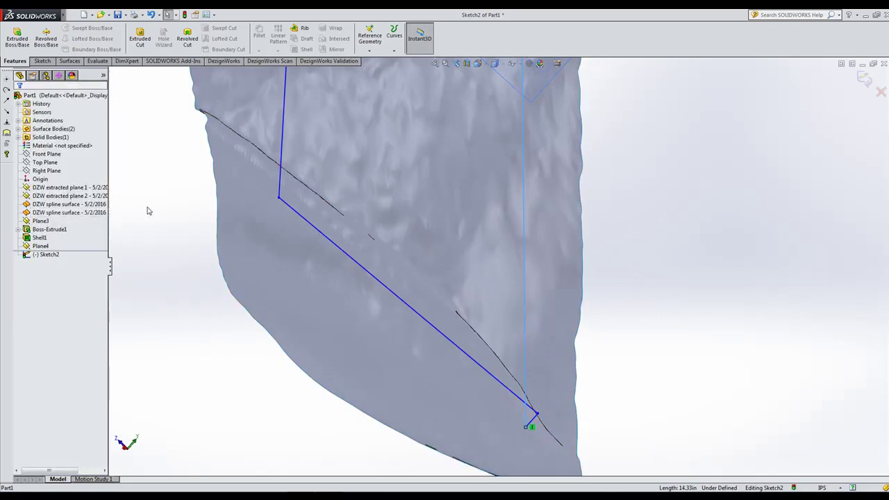
# - Trim the long outer side and the slanted bottom line to a corner, and delete the leftover short line segment
pyautogui.moveTo(149, 200); pyautogui.dragTo(128, 226, button='right')
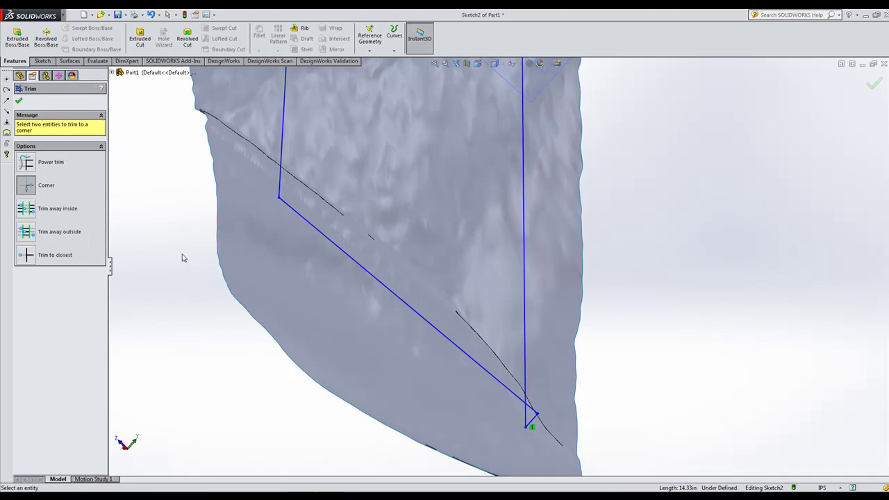
pyautogui.click(524, 326)
pyautogui.press('Escape')
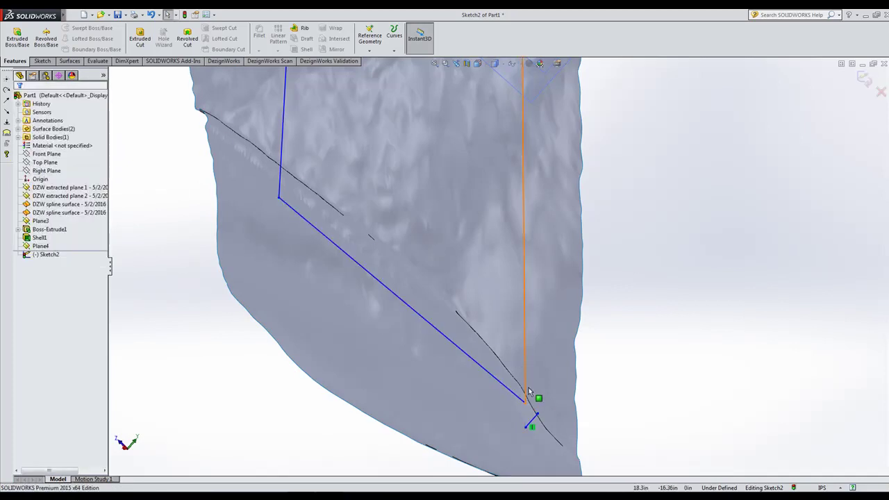
pyautogui.click(532, 422)
pyautogui.press('Escape')
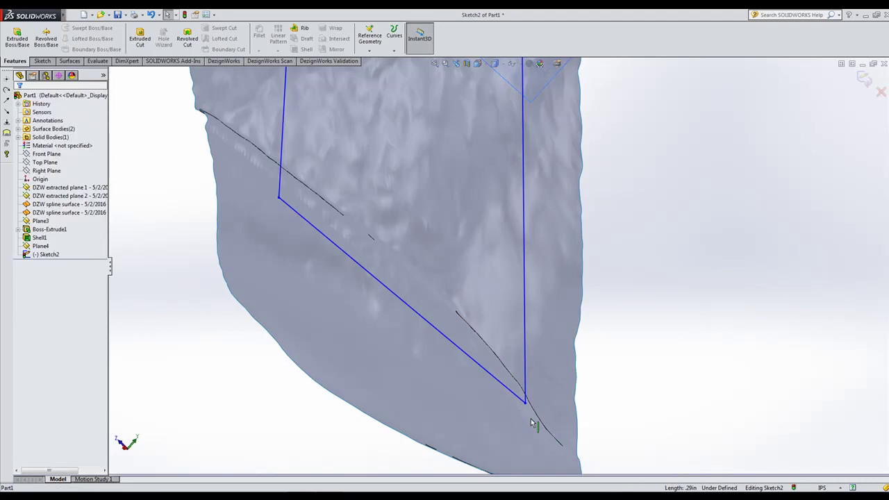
# - Extrude the four-sided profile as a boss with the Up To Surface end condition, ending on the console-side DZW spline surface
pyautogui.scroll(8, 595, 409)
pyautogui.moveTo(556, 319)
pyautogui.mouseDown(button='middle')
pyautogui.moveTo(526, 288)
pyautogui.moveTo(536, 286)
pyautogui.moveTo(552, 326)
pyautogui.moveTo(568, 314)
pyautogui.moveTo(441, 307)
pyautogui.mouseUp(button='middle')
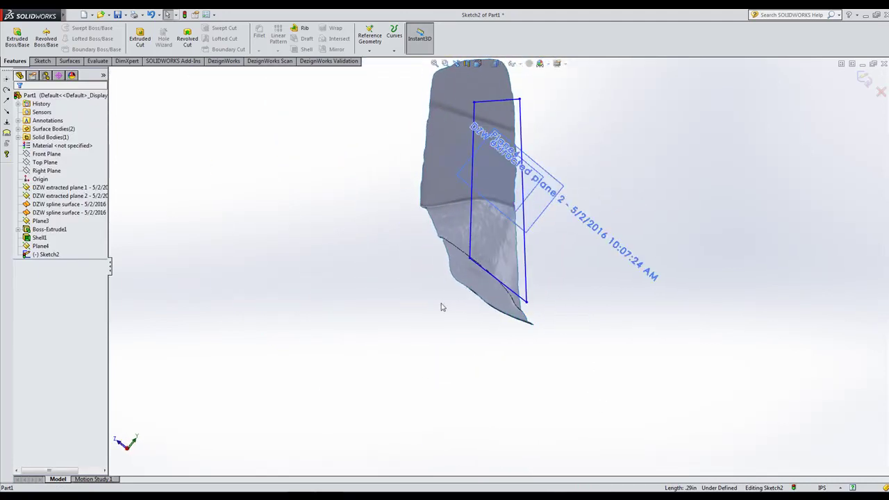
pyautogui.click(17, 39)
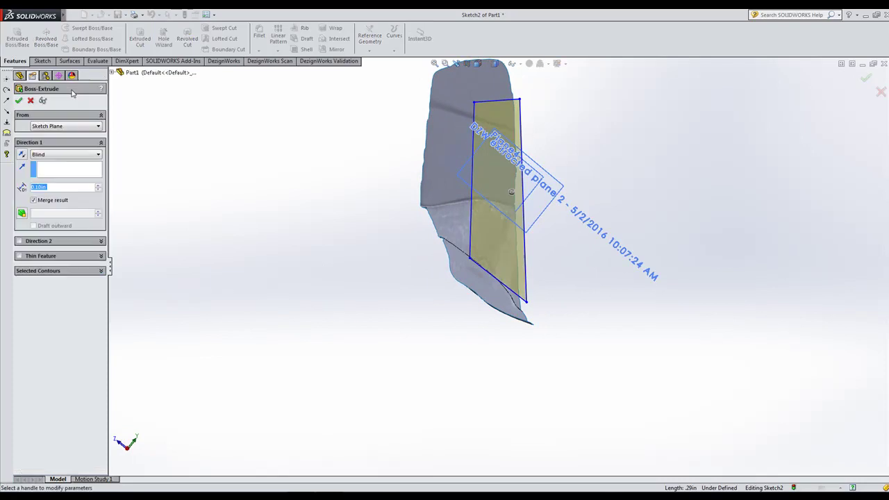
pyautogui.click(89, 156)
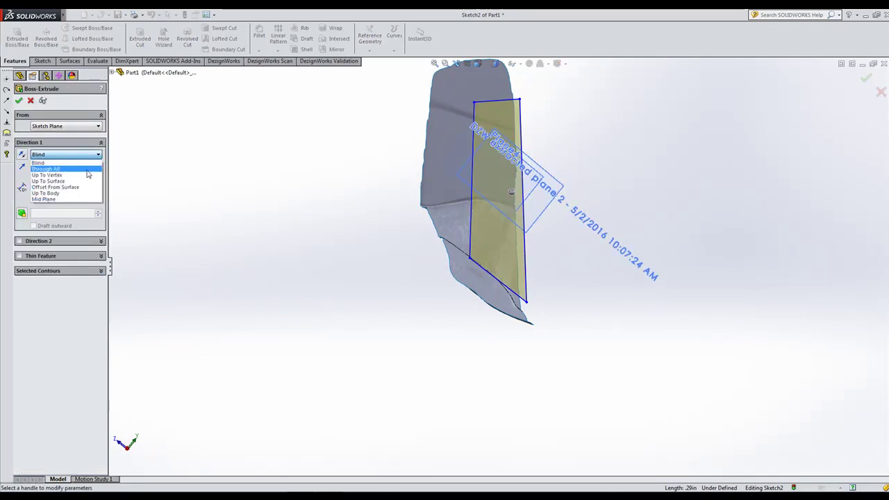
pyautogui.click(90, 184)
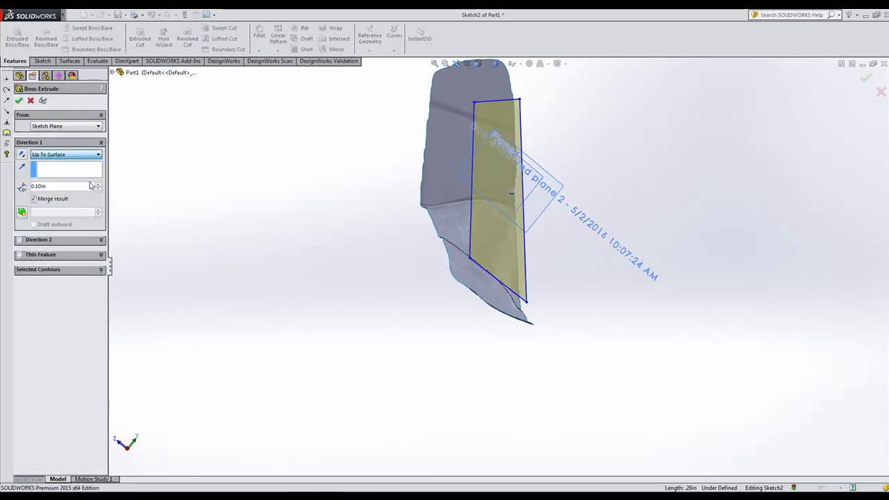
pyautogui.click(439, 173)
pyautogui.moveTo(236, 188); pyautogui.dragTo(254, 215, button='middle')
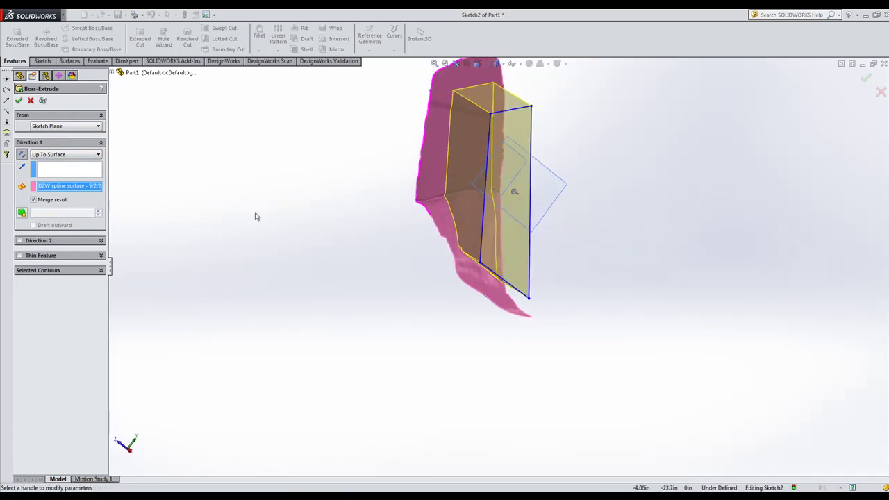
pyautogui.click(18, 101)
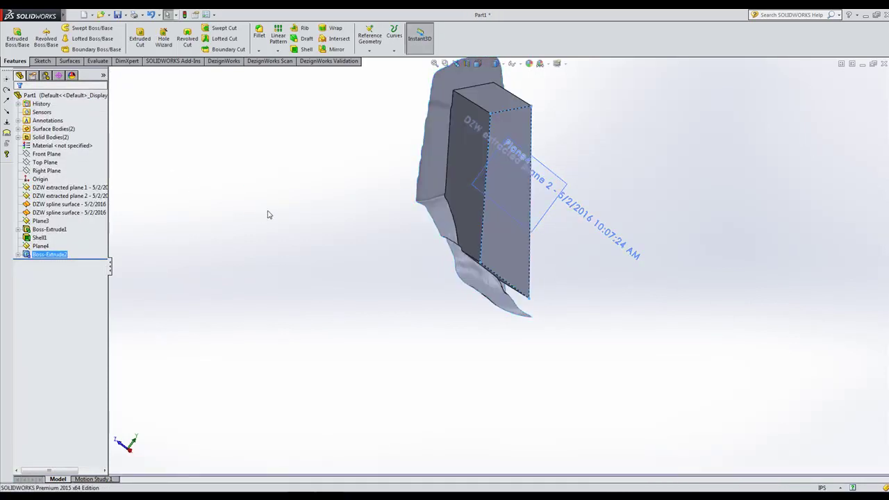
# - Shell the new console boss to 0.10 in thickness, removing its flat outer face and the opposite face lying on the spline surface
pyautogui.scroll(3, 271, 214)
pyautogui.moveTo(343, 231)
pyautogui.mouseDown(button='middle')
pyautogui.moveTo(296, 159)
pyautogui.moveTo(348, 203)
pyautogui.moveTo(357, 218)
pyautogui.moveTo(347, 222)
pyautogui.mouseUp(button='middle')
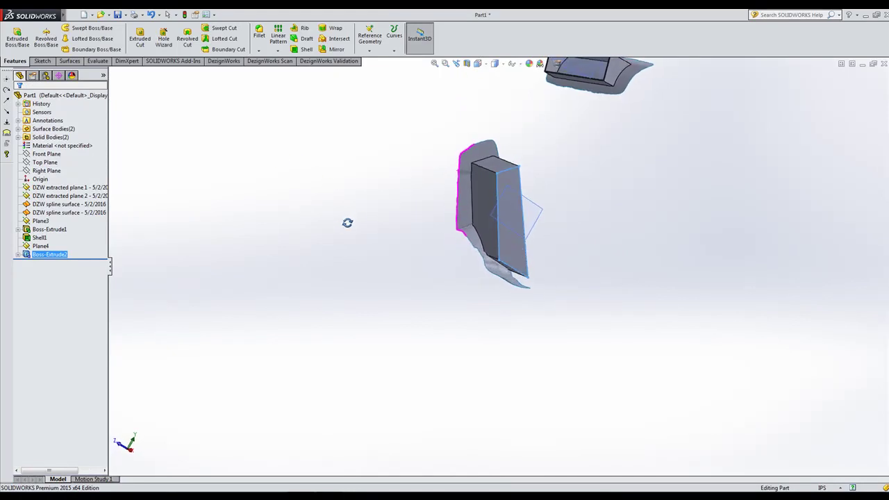
pyautogui.scroll(-2, 485, 237)
pyautogui.moveTo(575, 235); pyautogui.dragTo(564, 226, button='middle')
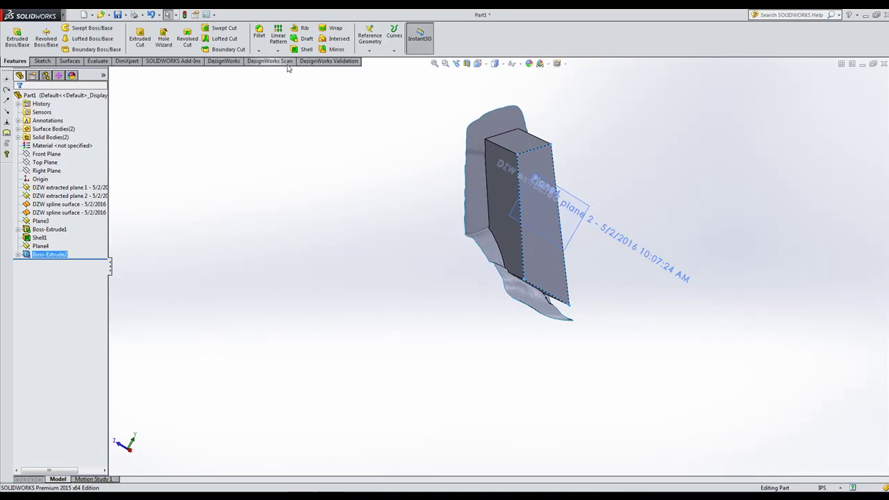
pyautogui.click(303, 49)
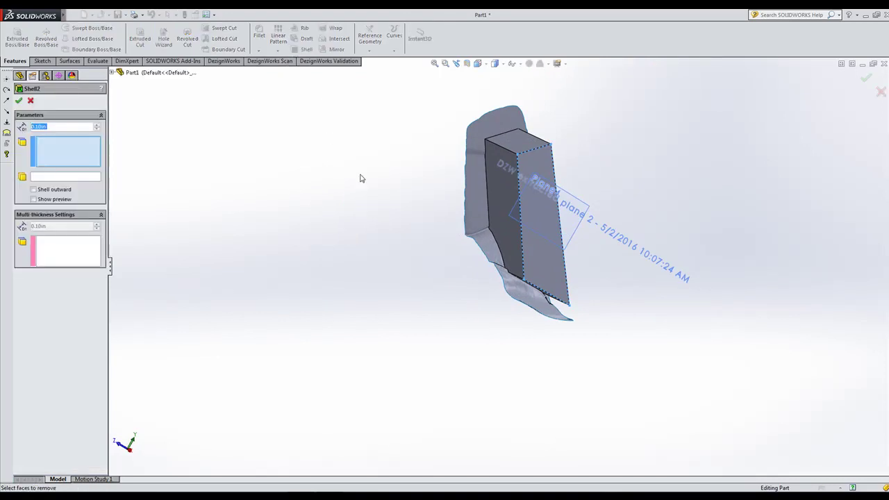
pyautogui.click(542, 230)
pyautogui.moveTo(403, 212); pyautogui.dragTo(423, 195, button='middle')
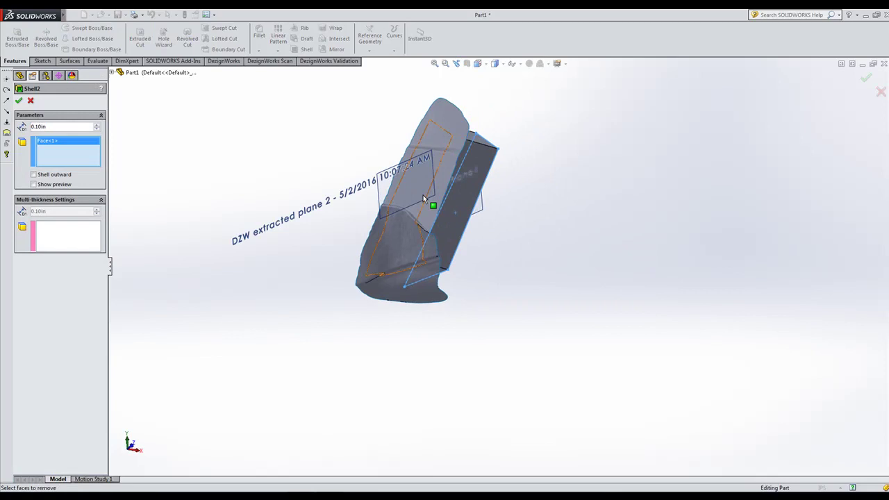
pyautogui.click(414, 179)
pyautogui.moveTo(526, 212); pyautogui.dragTo(387, 174, button='middle')
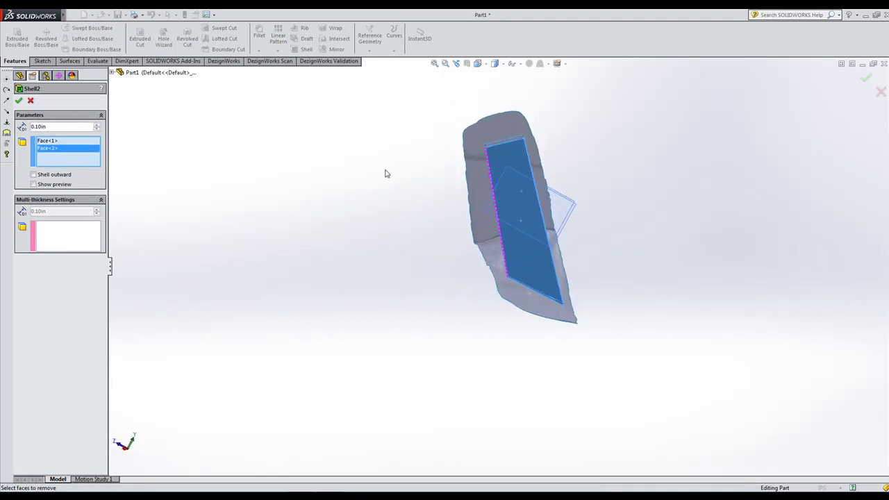
pyautogui.click(19, 101)
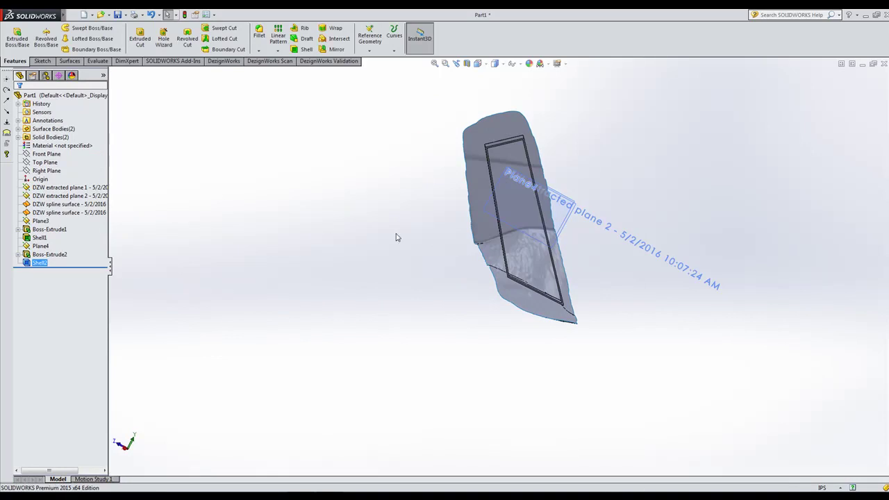
# - Show the scanned interior mesh and examine how the console and dashboard shells fit against it
pyautogui.moveTo(397, 234); pyautogui.dragTo(558, 274, button='middle')
pyautogui.scroll(5, 547, 266)
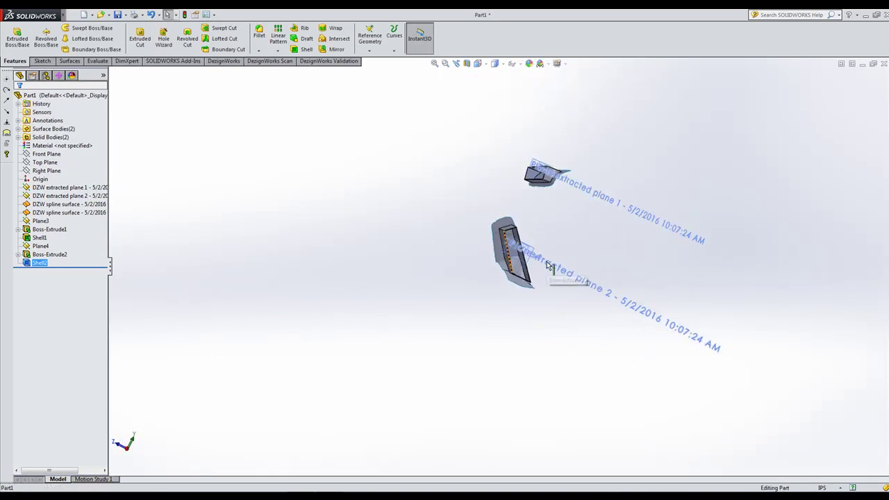
pyautogui.moveTo(511, 198); pyautogui.dragTo(524, 228, button='middle')
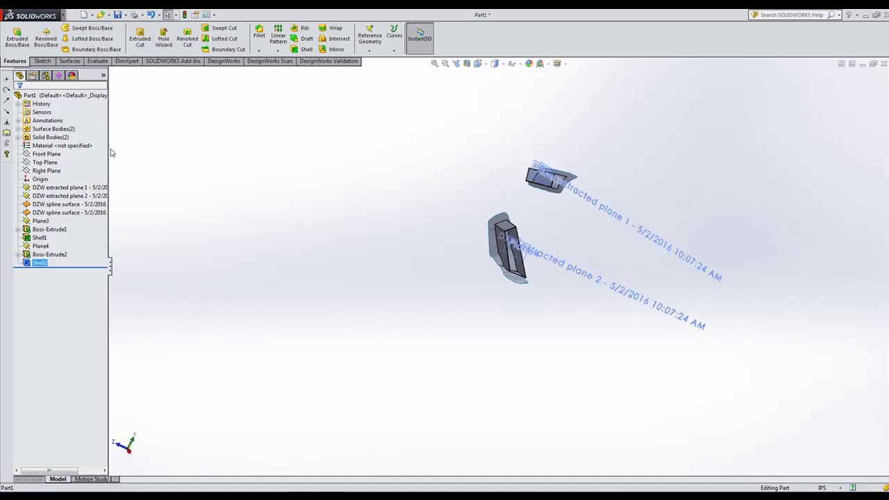
pyautogui.click(270, 61)
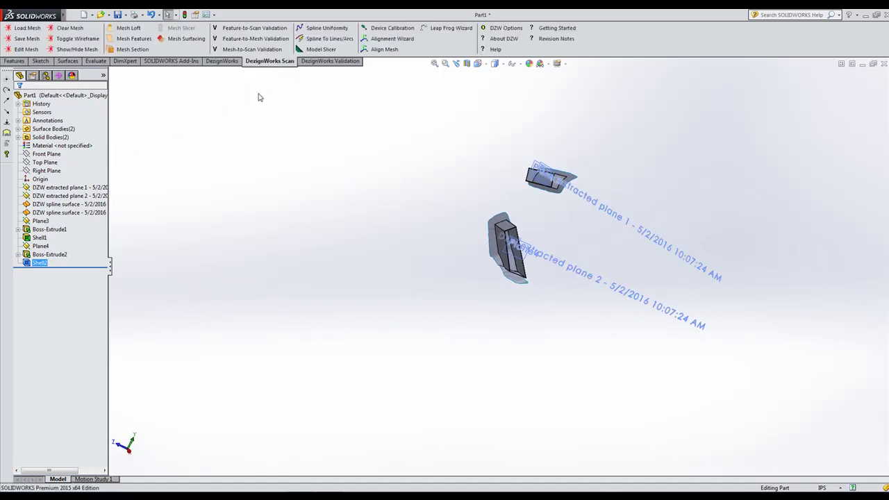
pyautogui.click(80, 50)
pyautogui.scroll(-6, 539, 240)
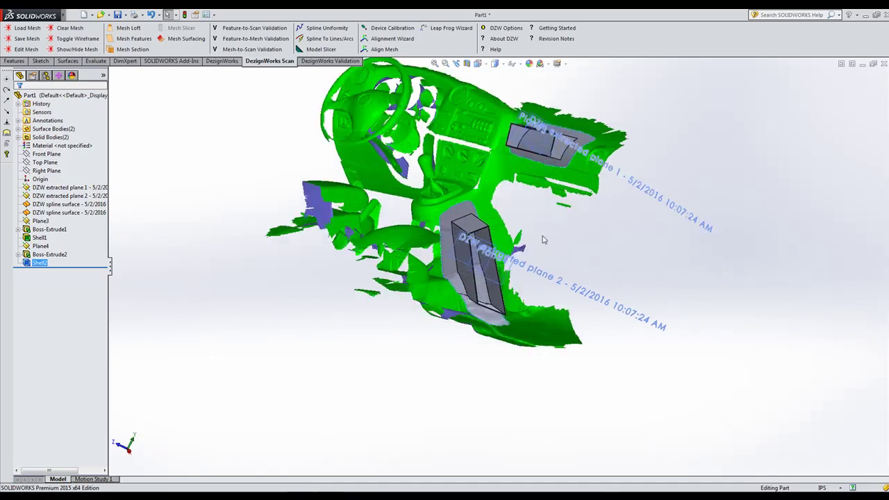
pyautogui.scroll(6, 508, 244)
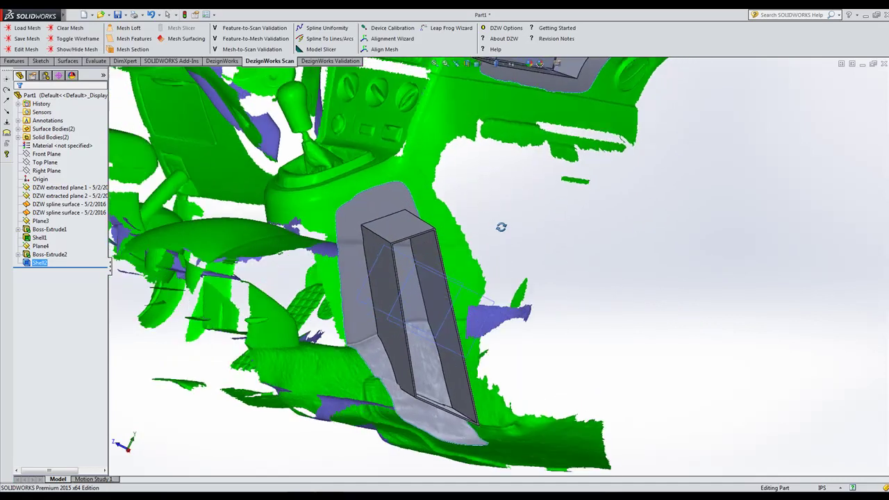
pyautogui.moveTo(500, 229); pyautogui.dragTo(511, 236, button='middle')
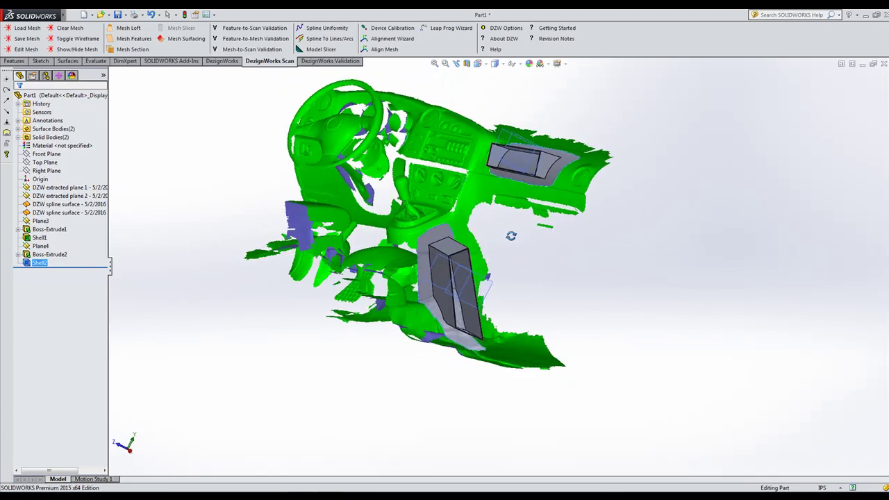